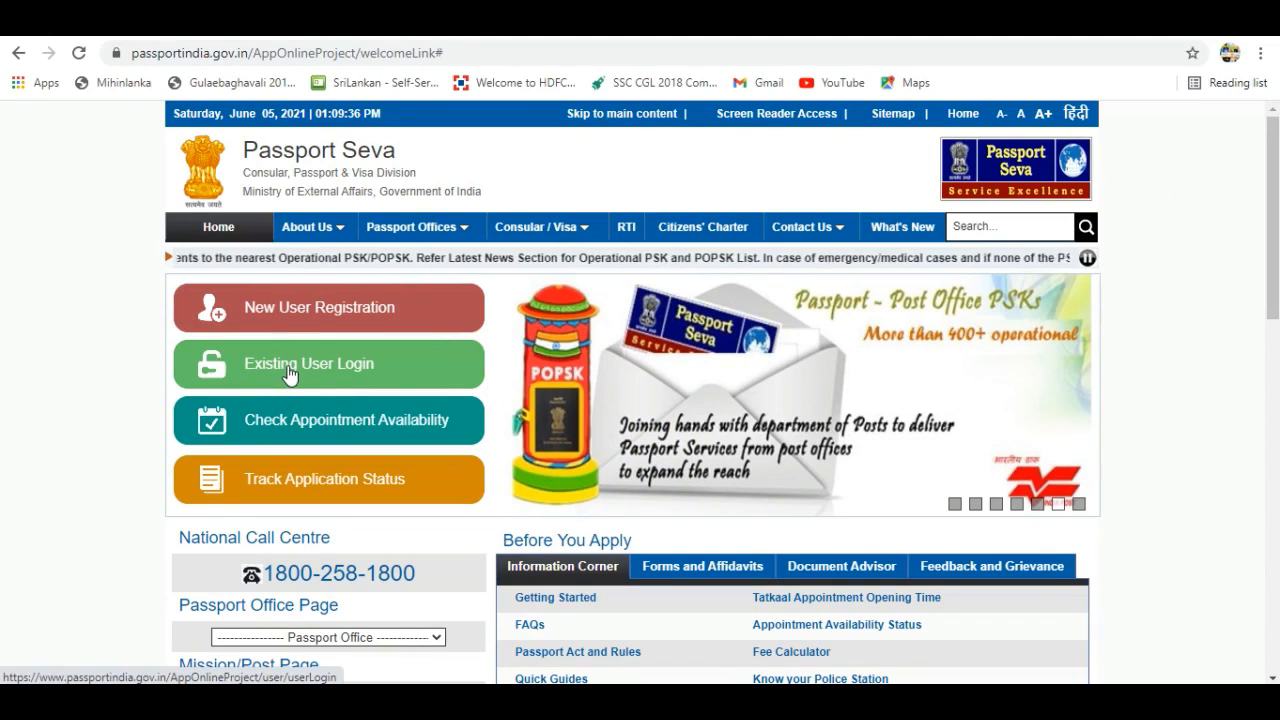
Open Existing User Login and fill in the saved login ID.
left_click(289, 374)
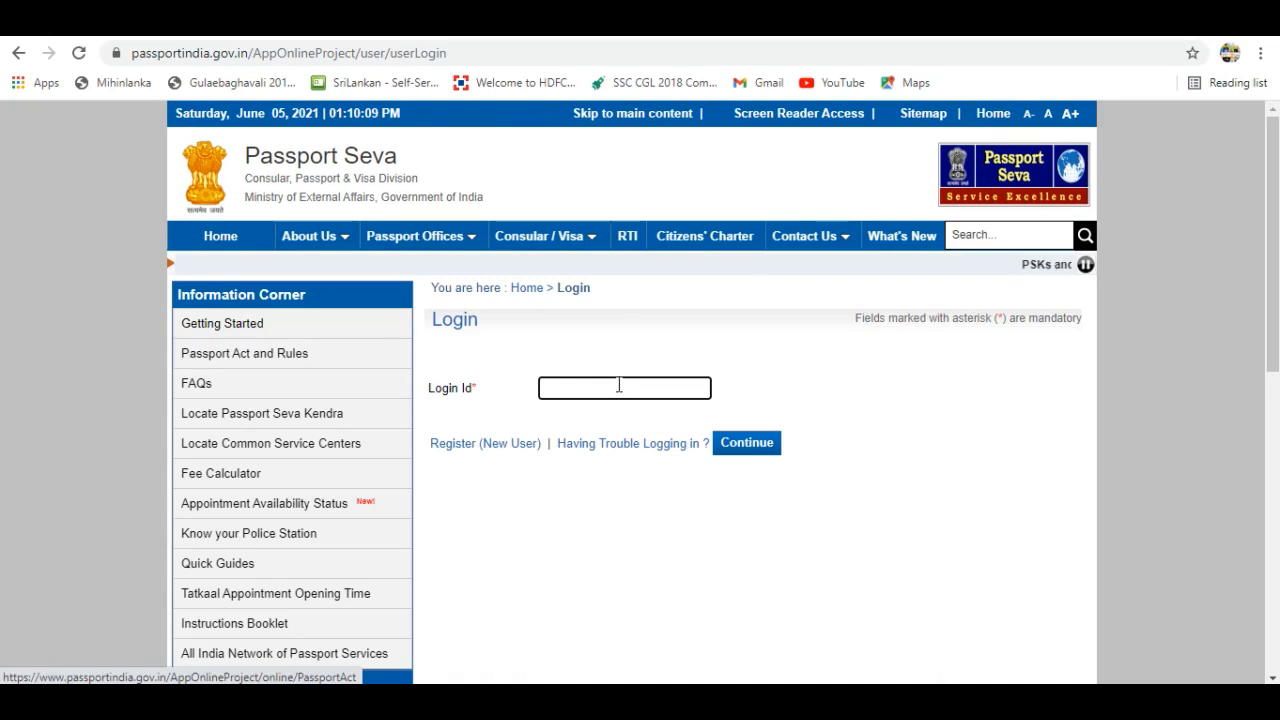
left_click(619, 385)
type("i")
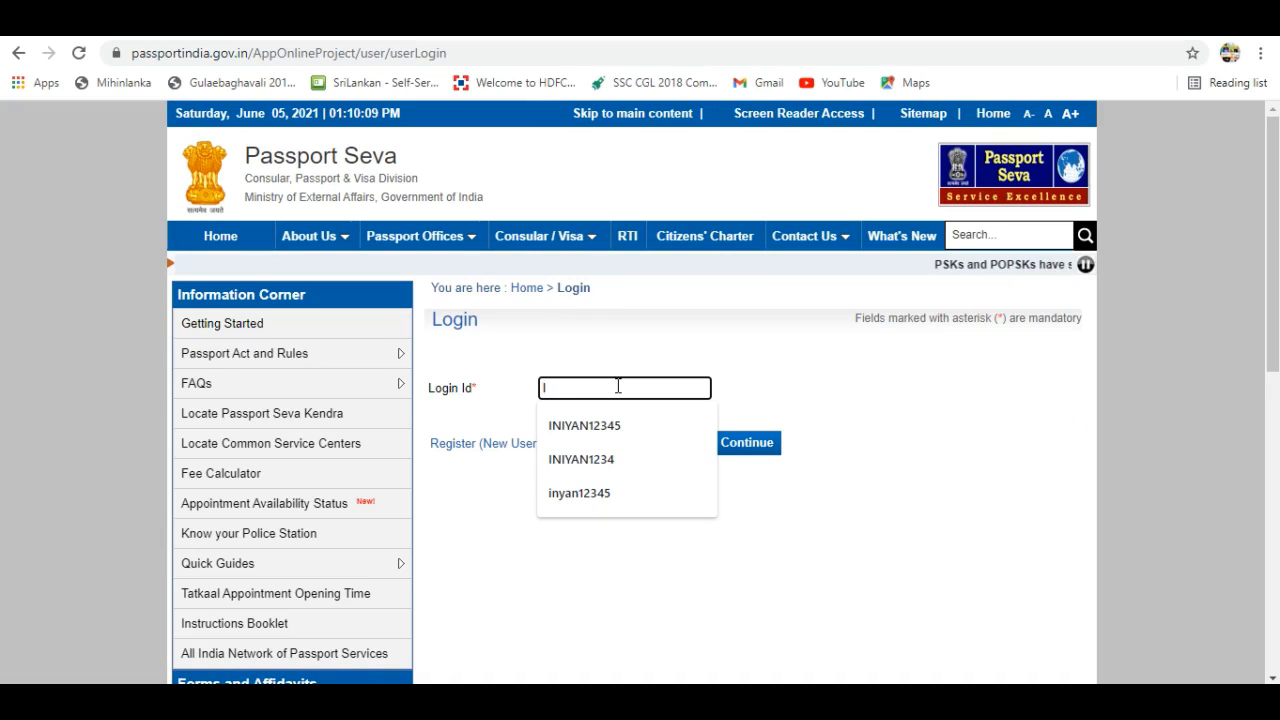
left_click(601, 427)
left_click(743, 447)
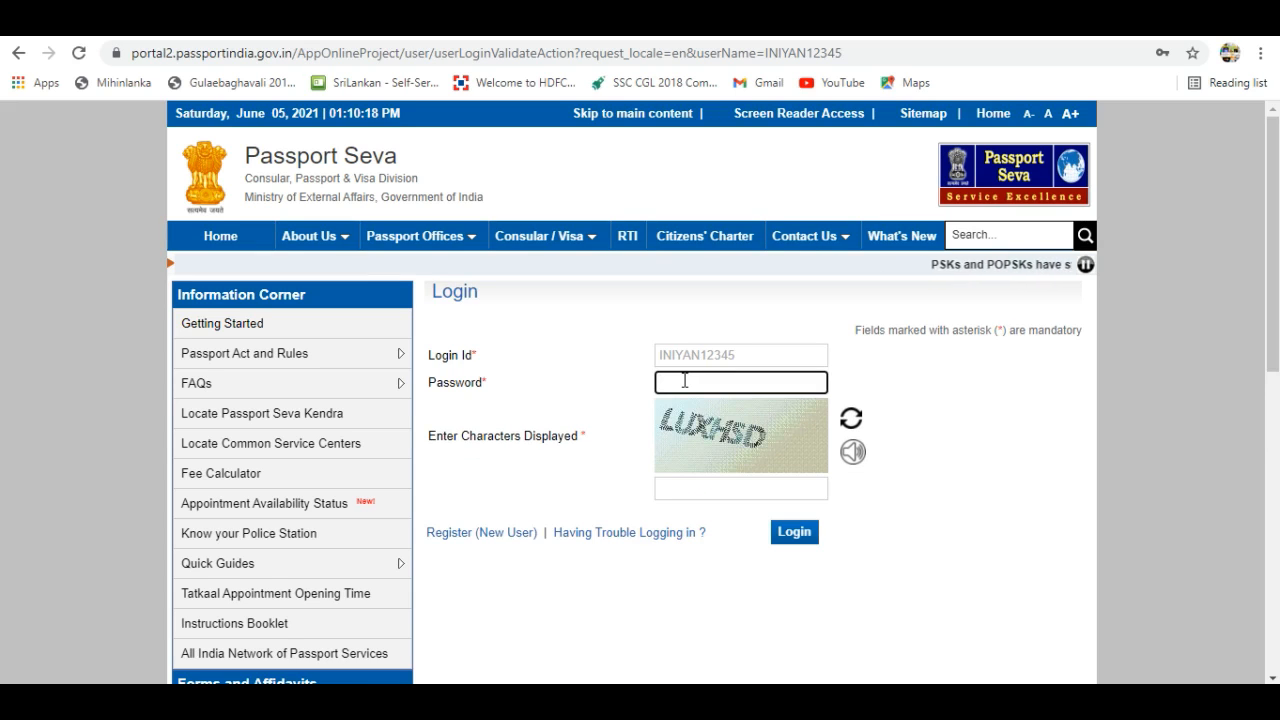
Enter the account password and the displayed captcha characters, then submit the login.
type("•")
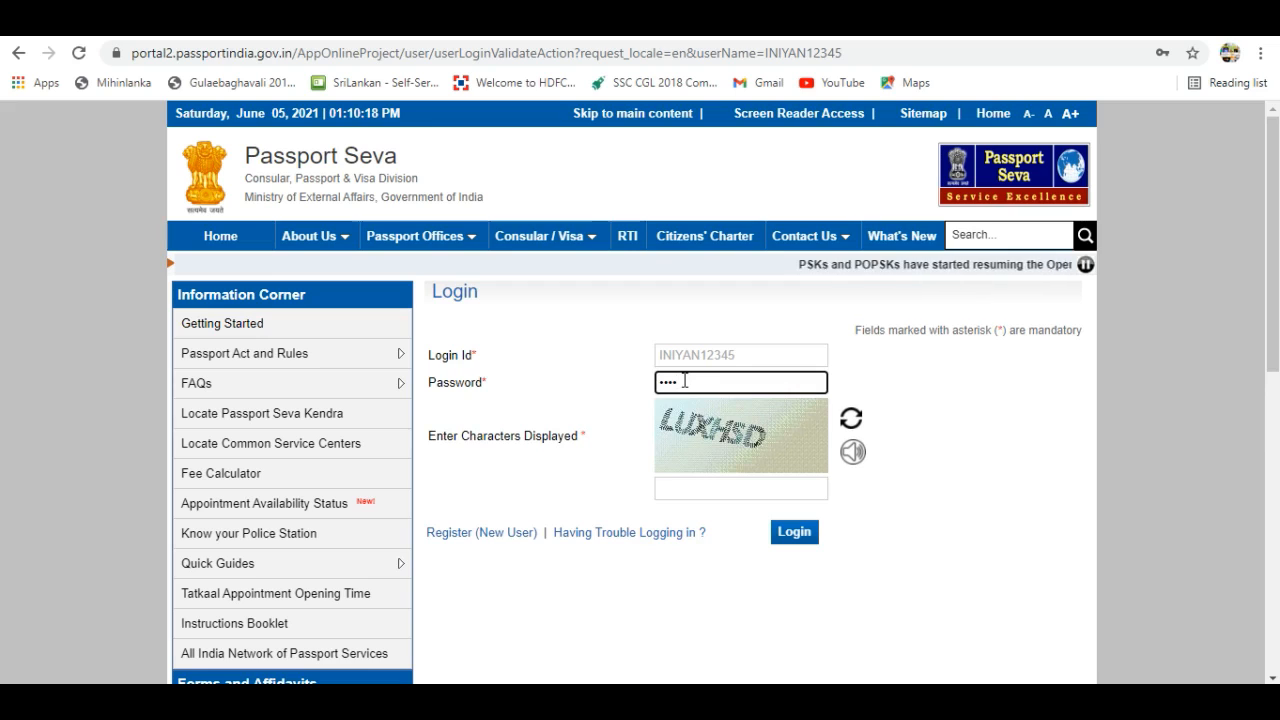
type("••••••")
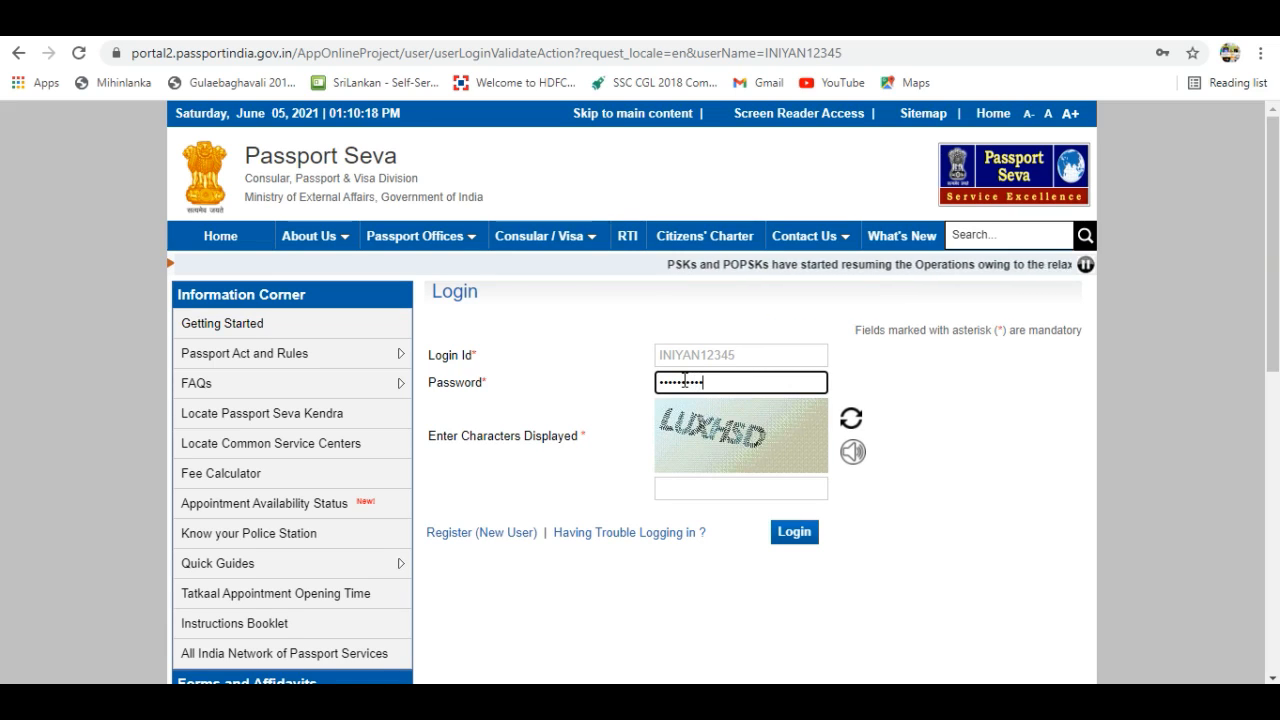
left_click(694, 490)
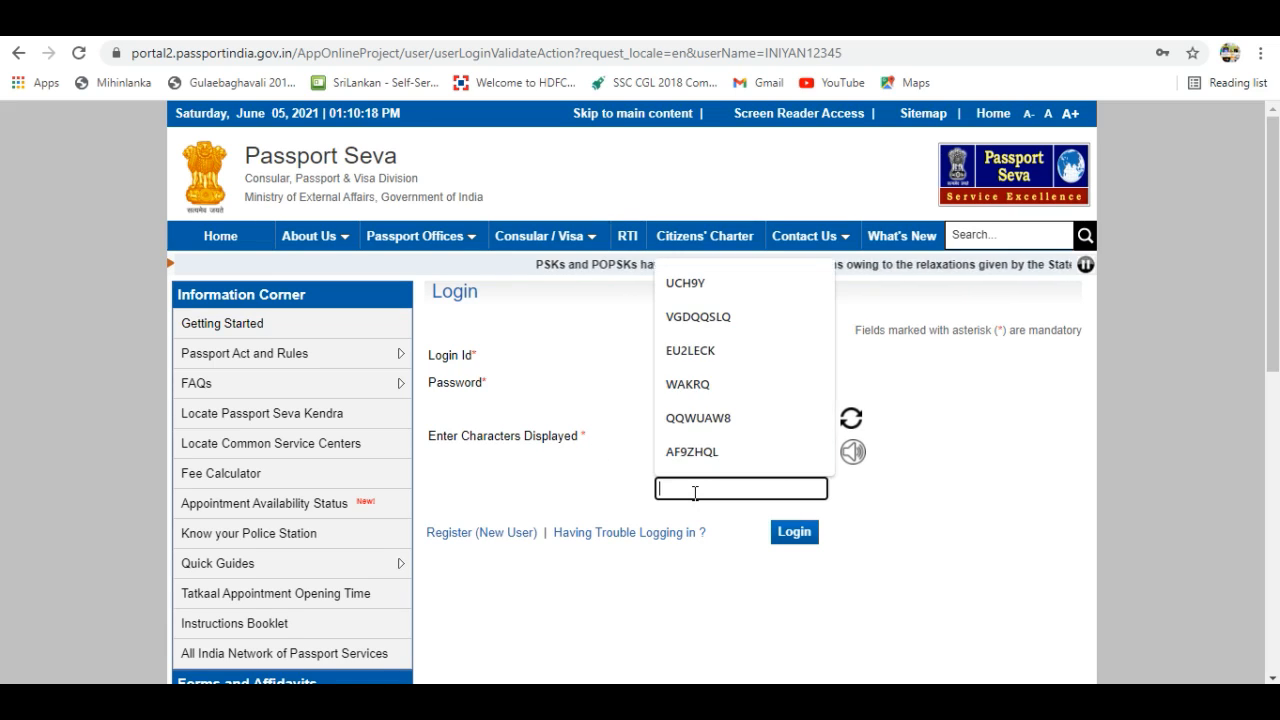
type("LU")
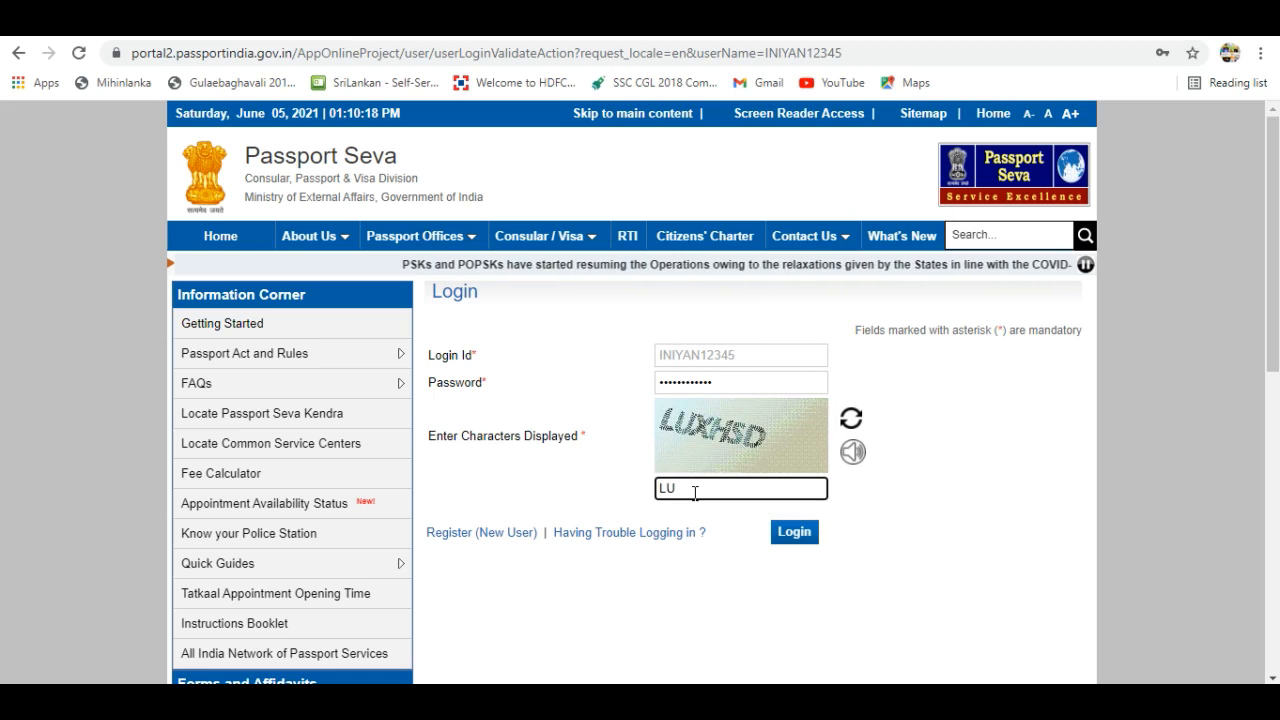
type("XHS")
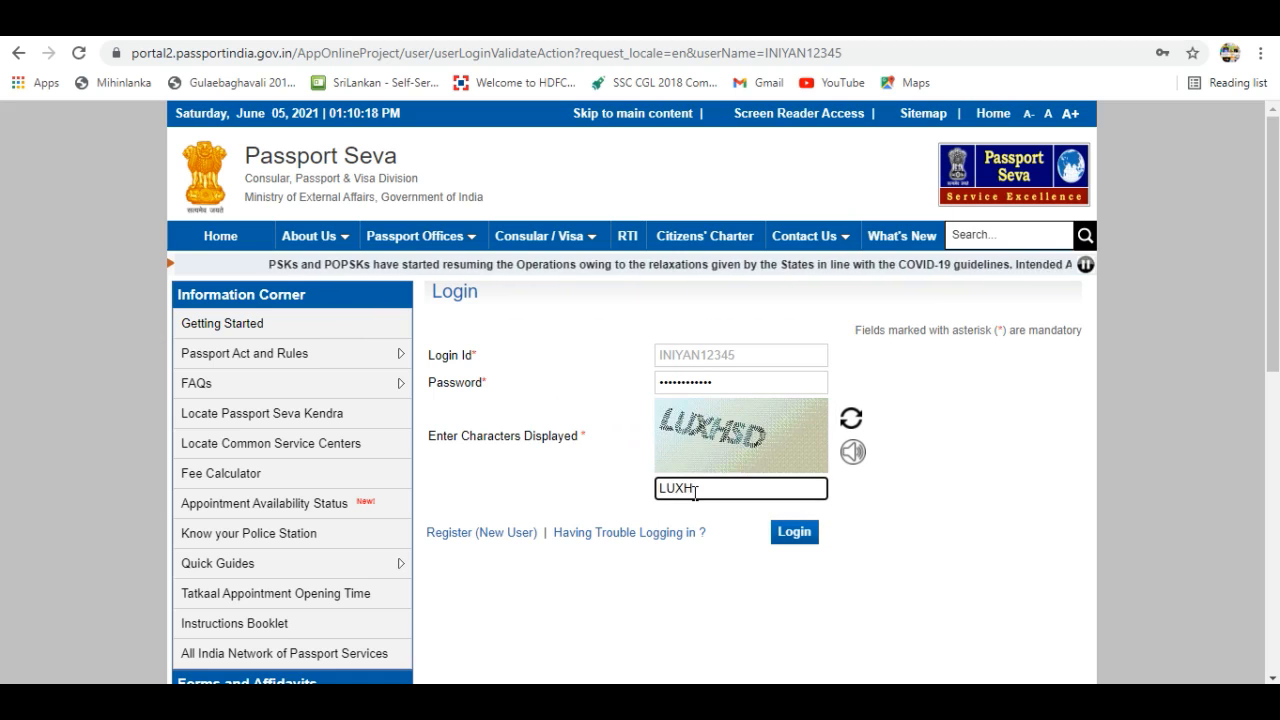
type("D")
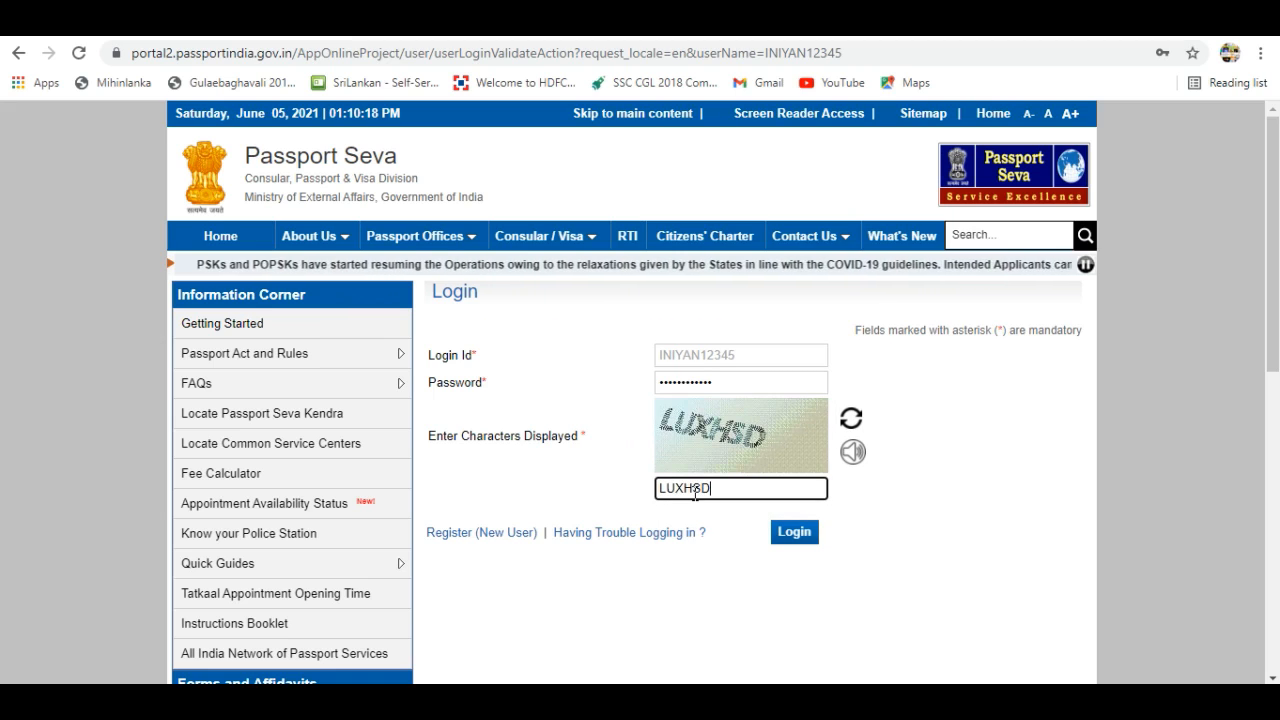
left_click(796, 539)
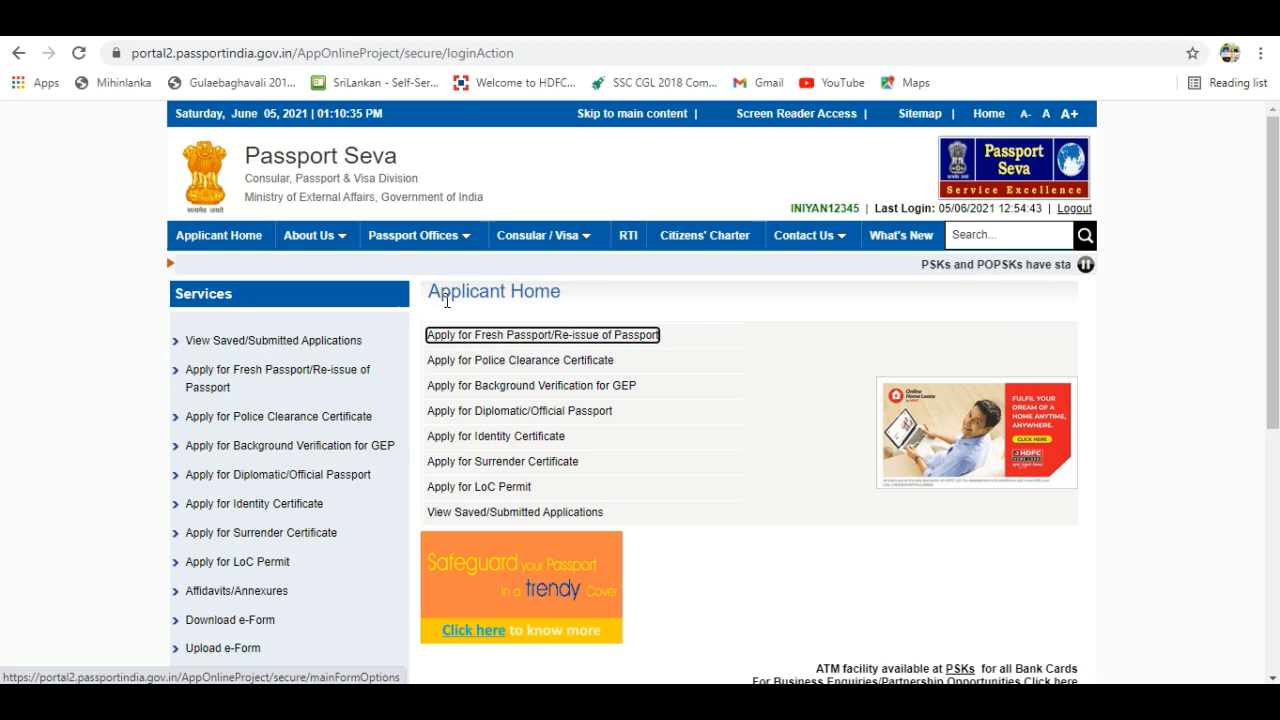
Choose Apply for Fresh Passport/Re-issue of Passport and open the online application form.
left_click(490, 336)
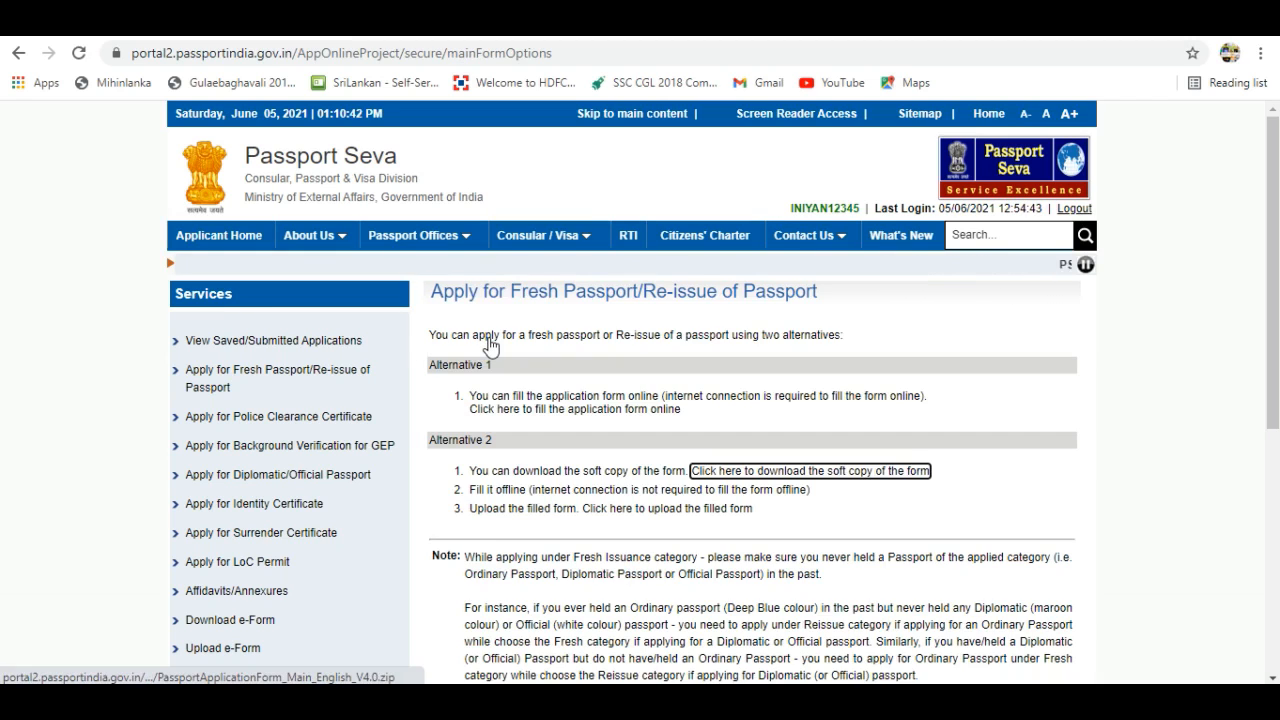
left_click(606, 416)
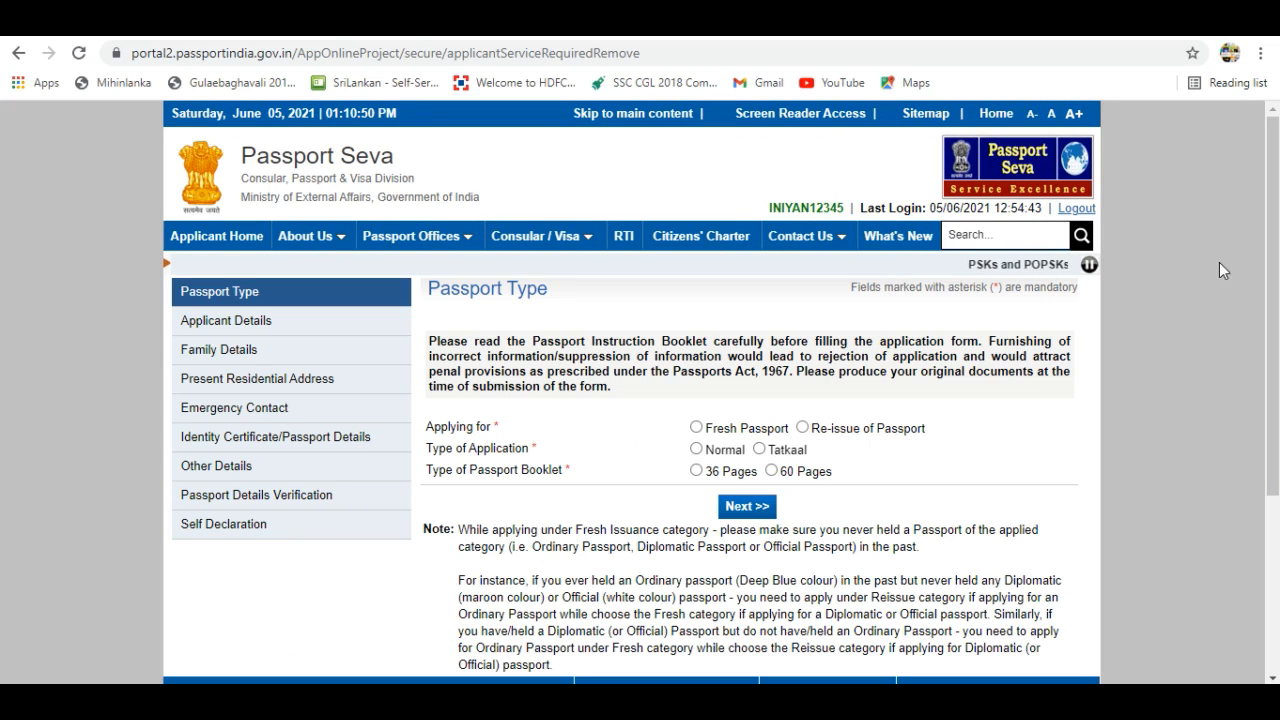
Select Re-issue of Passport with Change In Existing Personal Particulars as the reason.
left_click_drag(1273, 274, 1275, 307)
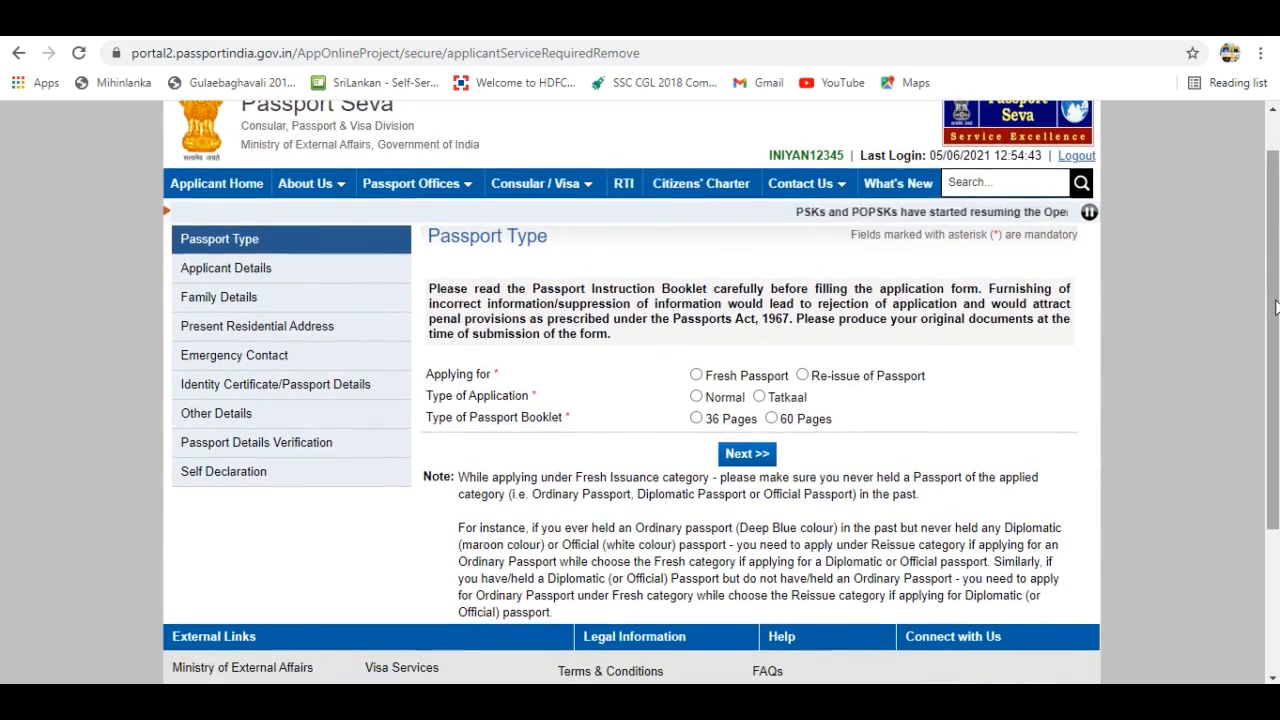
left_click(803, 377)
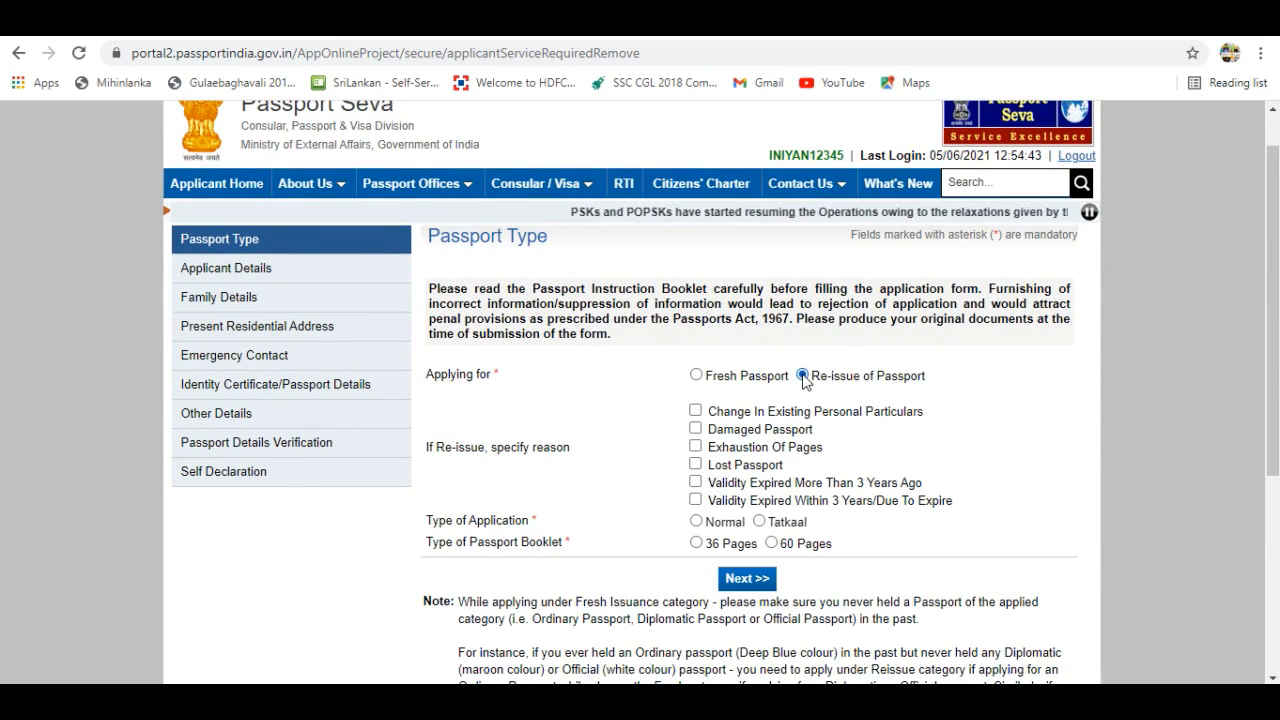
left_click(695, 411)
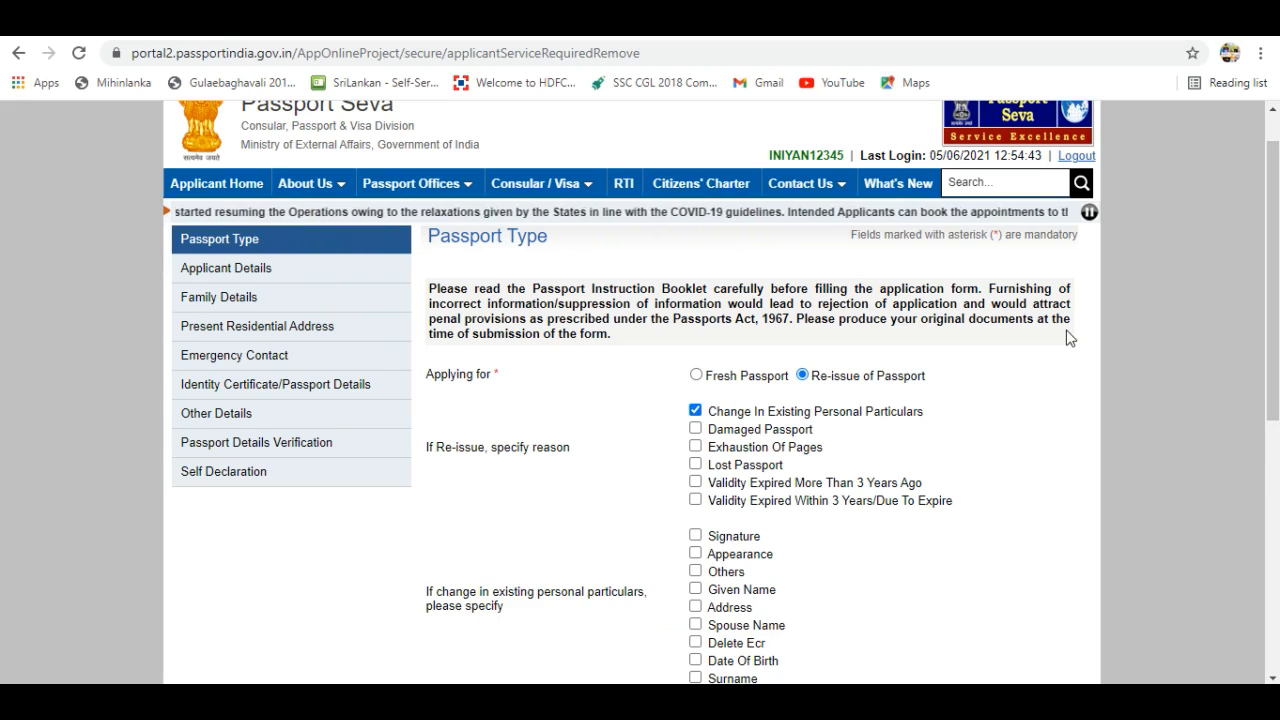
left_click_drag(1276, 246, 1276, 326)
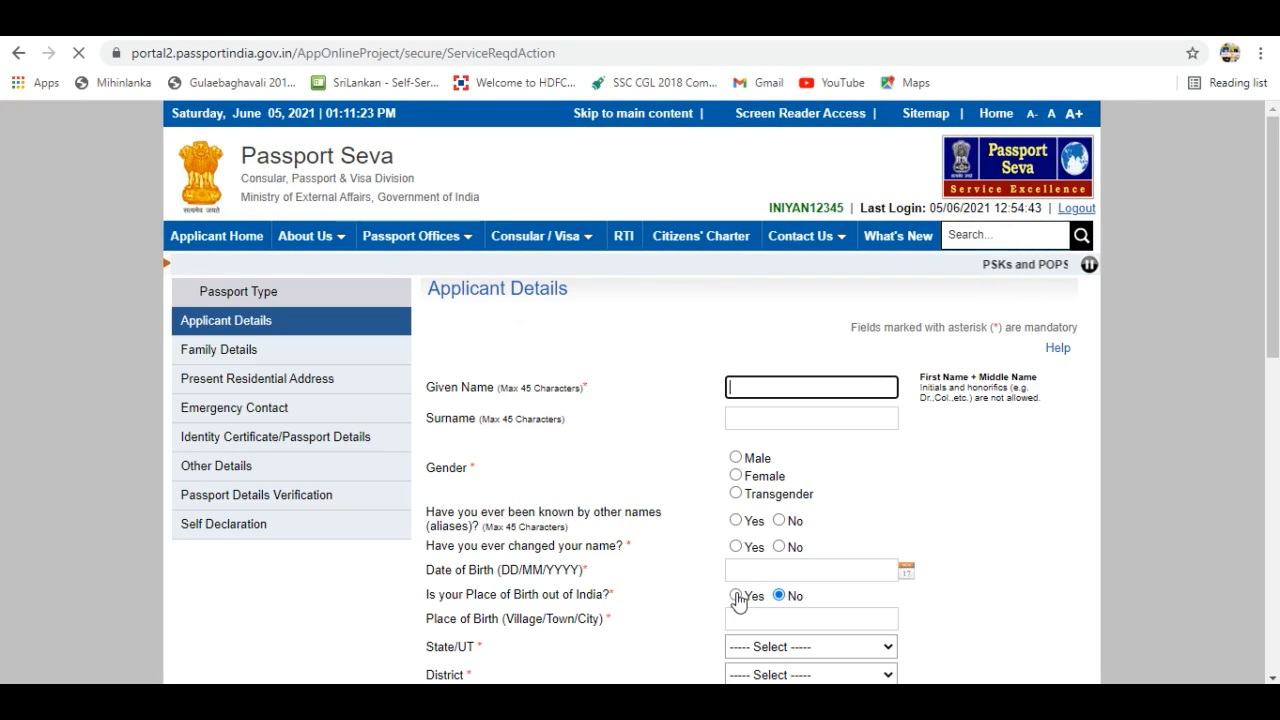
Enter the applicant's given name and surname, set gender to Male, and answer No to name change.
left_click_drag(1272, 240, 1272, 331)
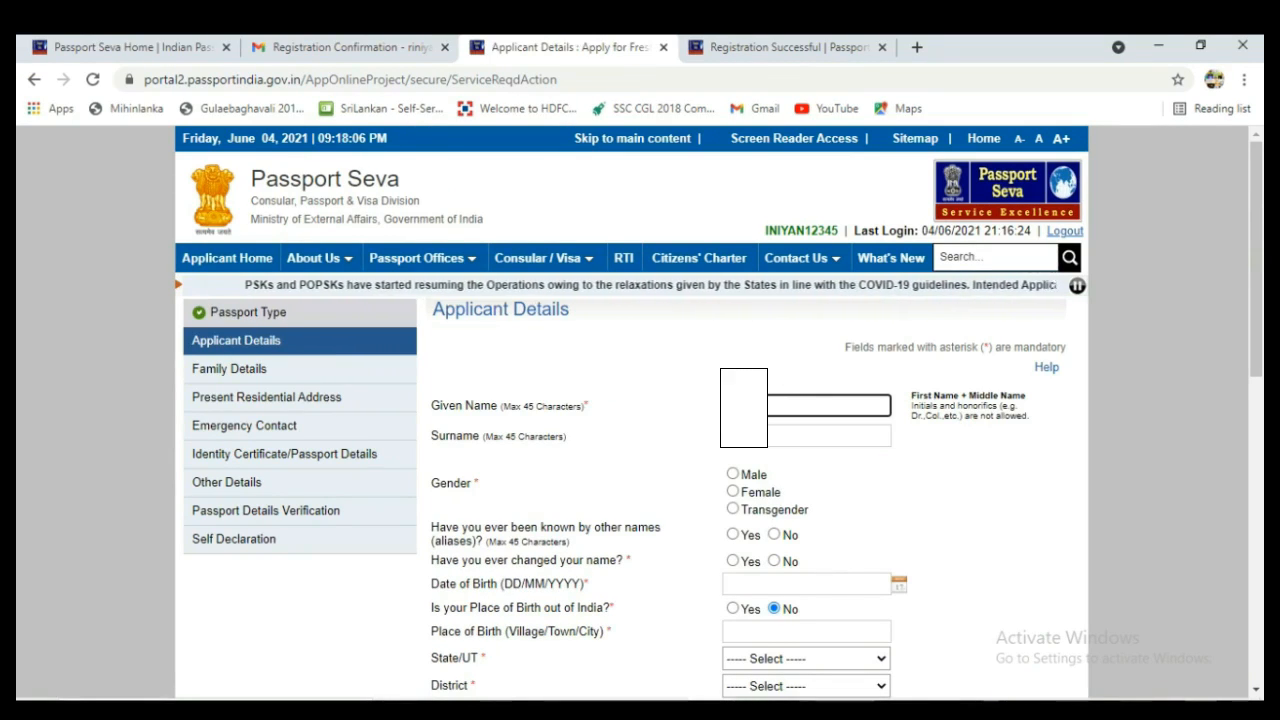
type("I")
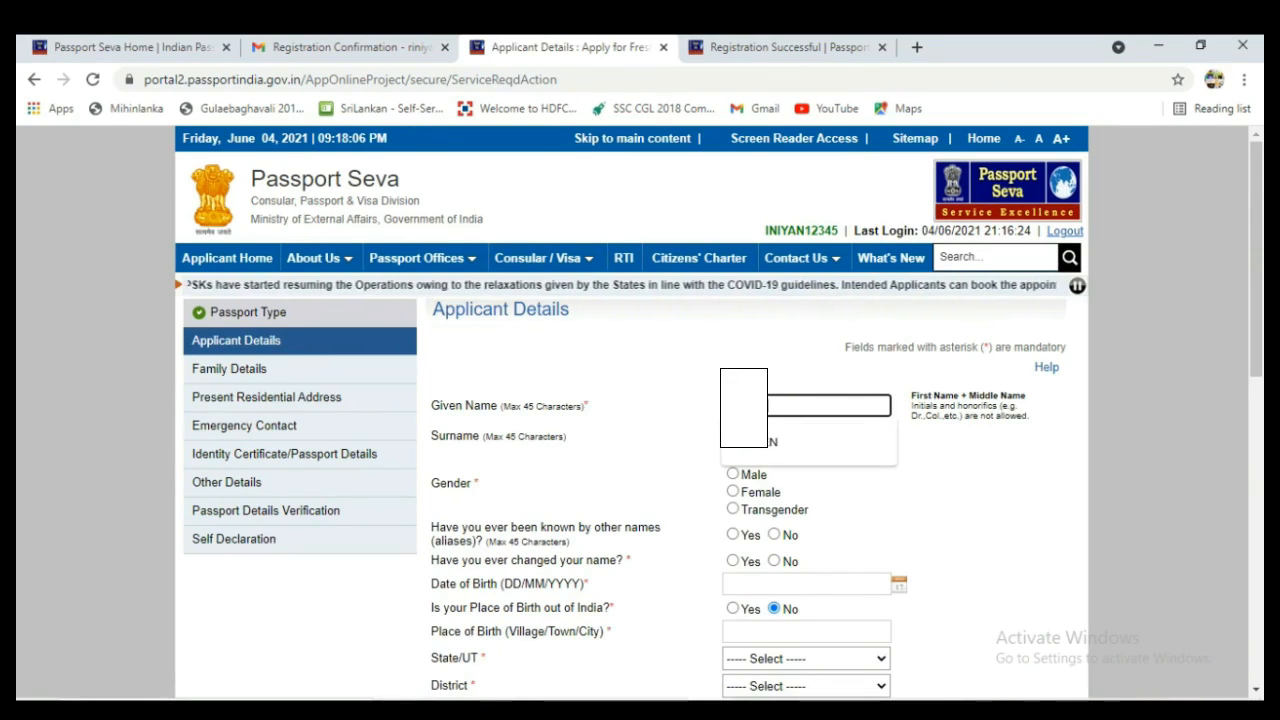
type("N")
left_click(806, 436)
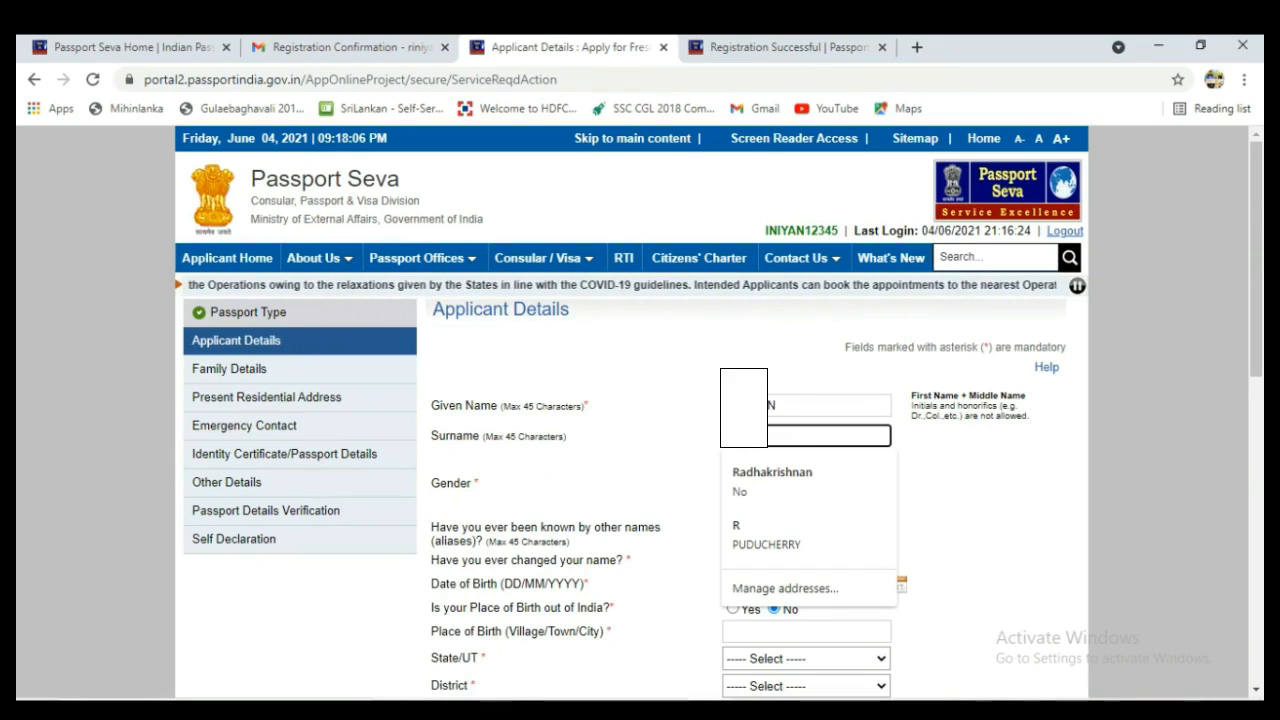
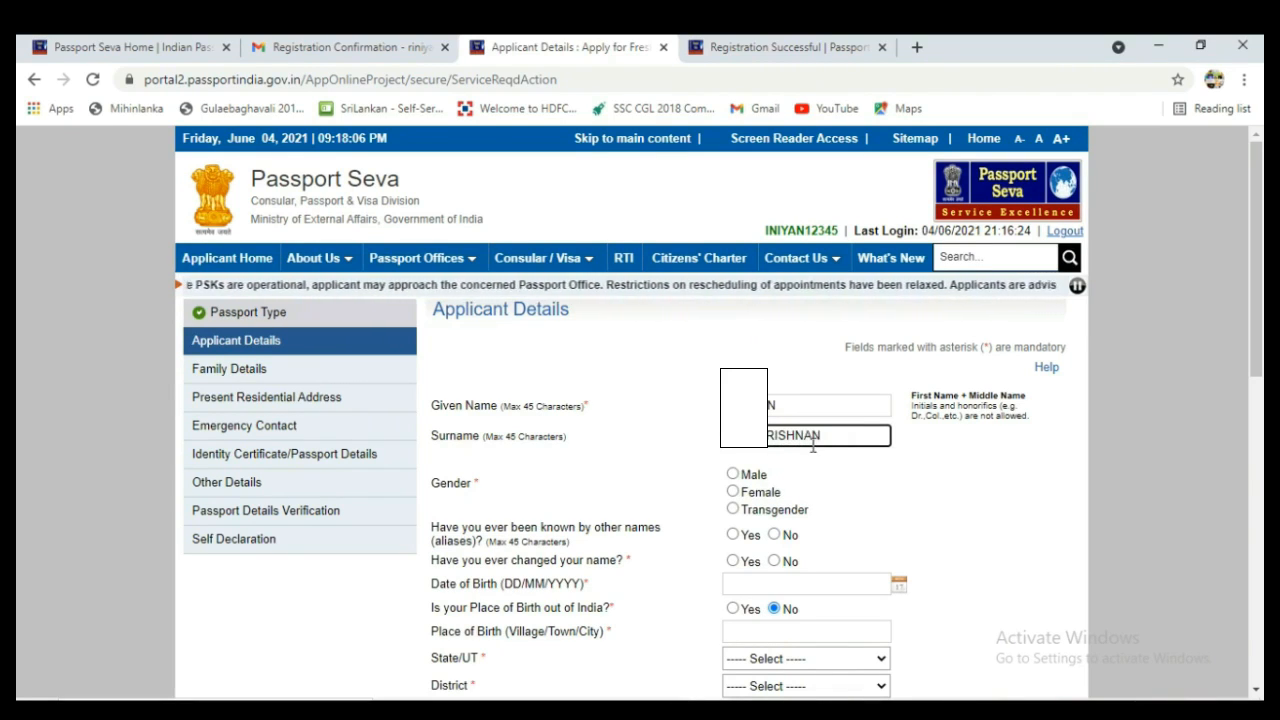
left_click(733, 475)
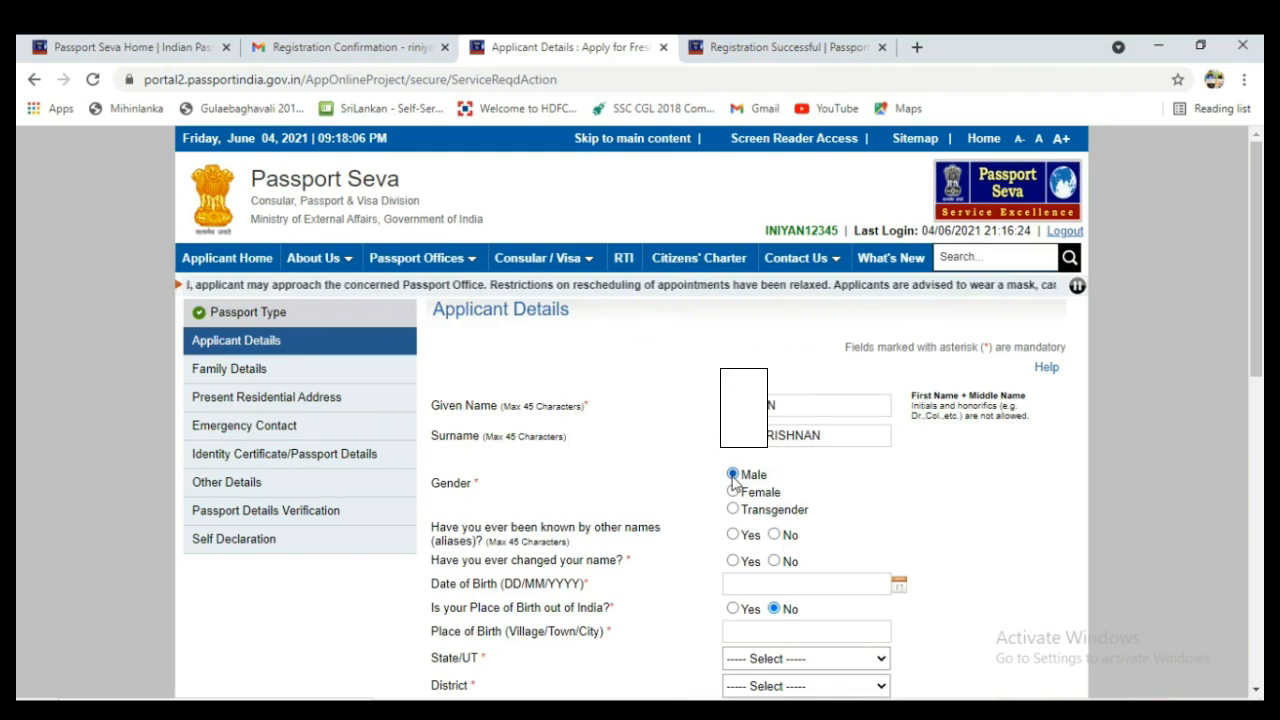
left_click(774, 561)
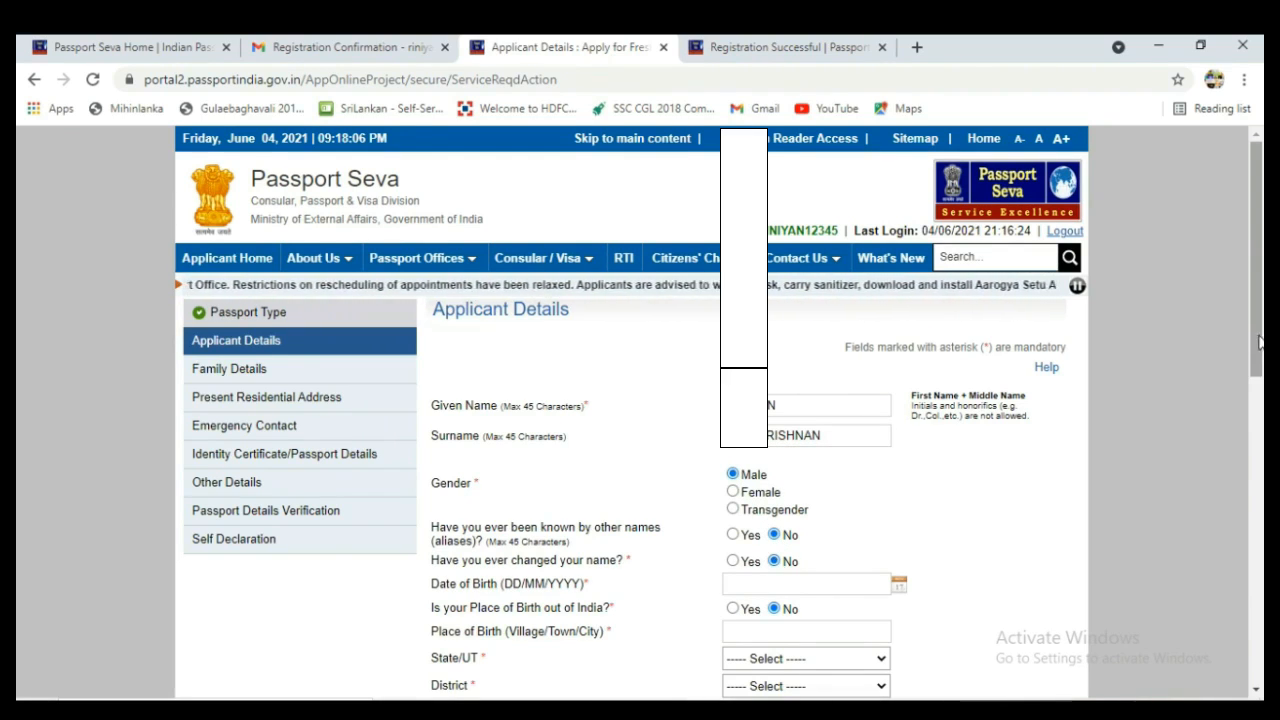
Fill the date of birth, Madurai as place of birth, and Madurai City district.
scroll(1258, 368, "down", 1)
scroll(1258, 368, "down", 3)
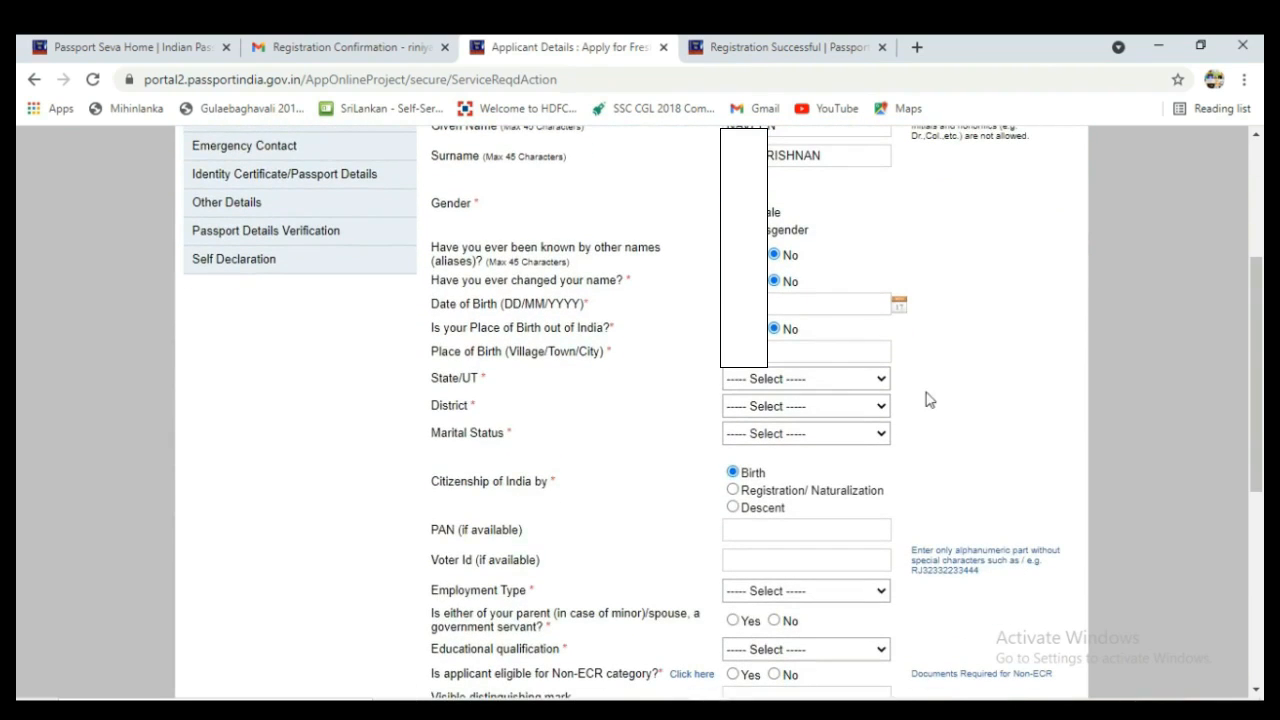
left_click(818, 303)
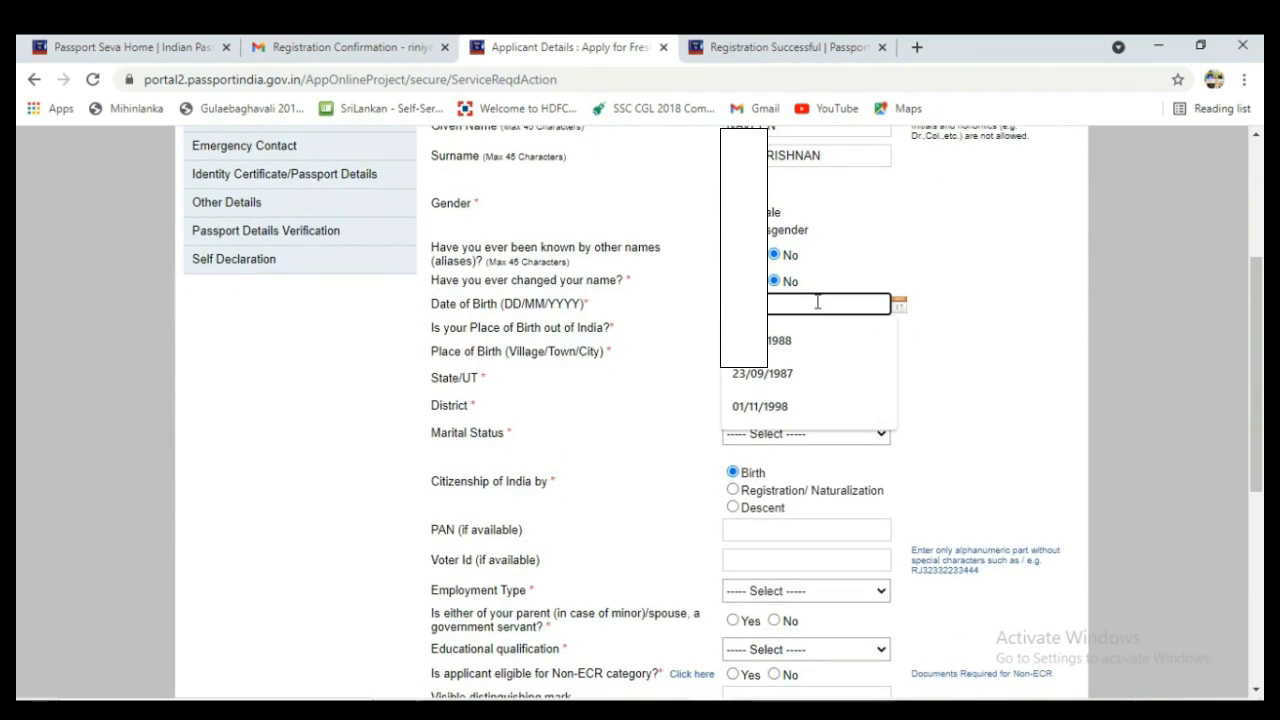
type("0")
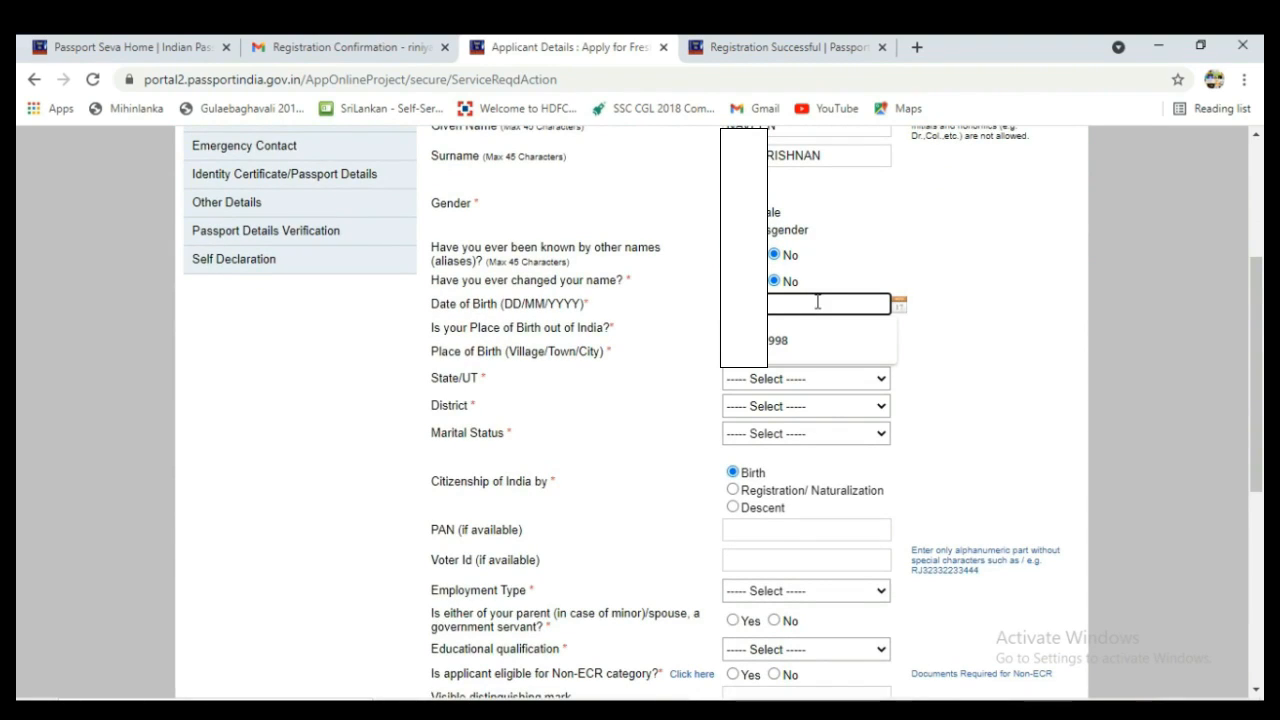
left_click(772, 345)
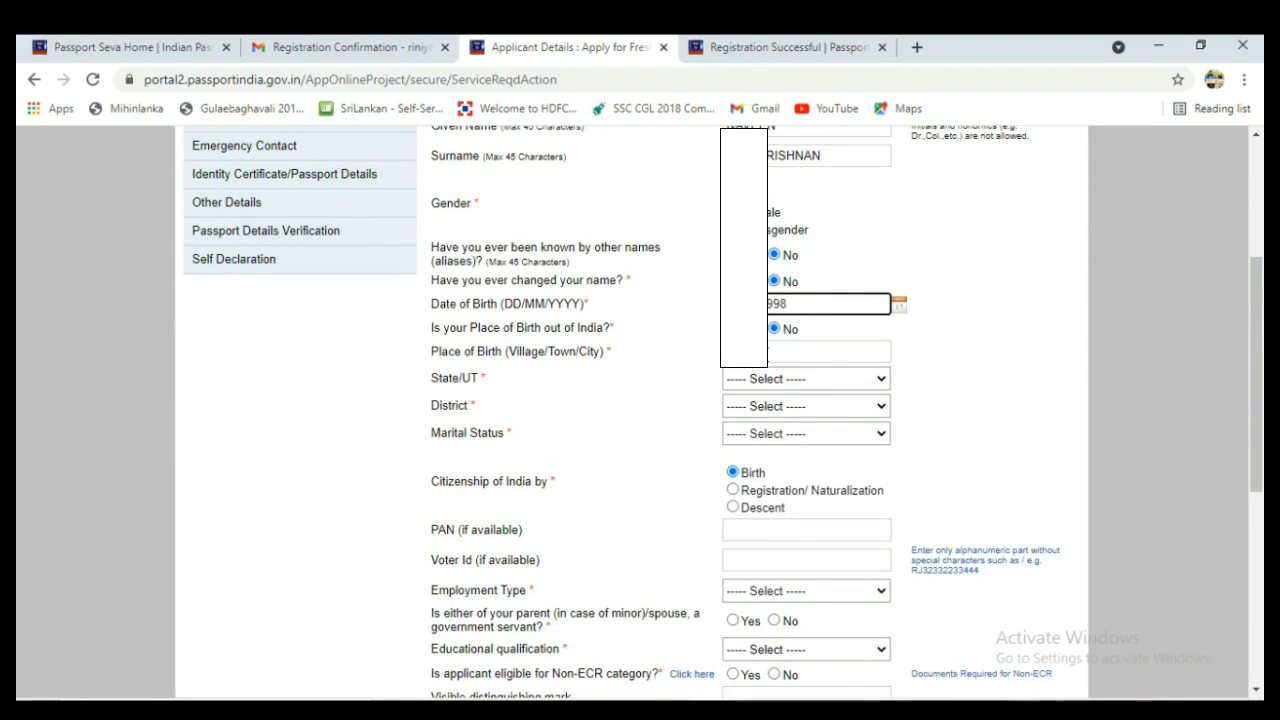
left_click(760, 347)
type("m")
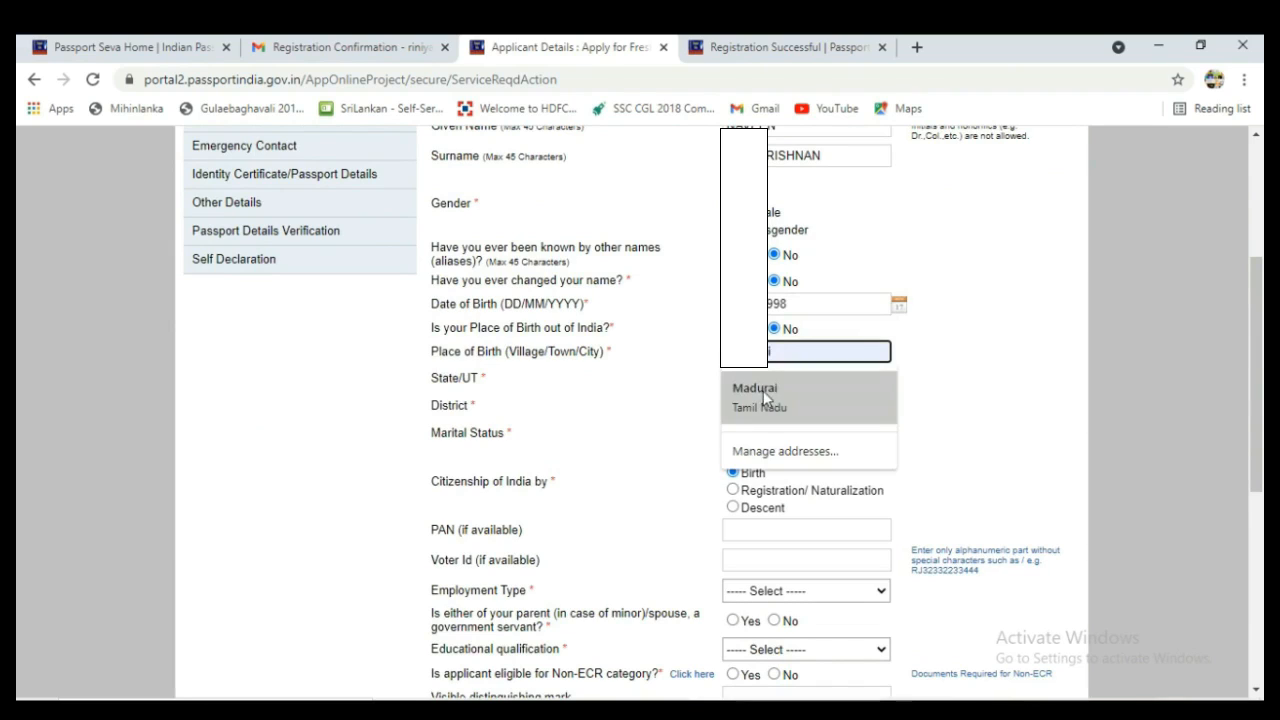
left_click(765, 395)
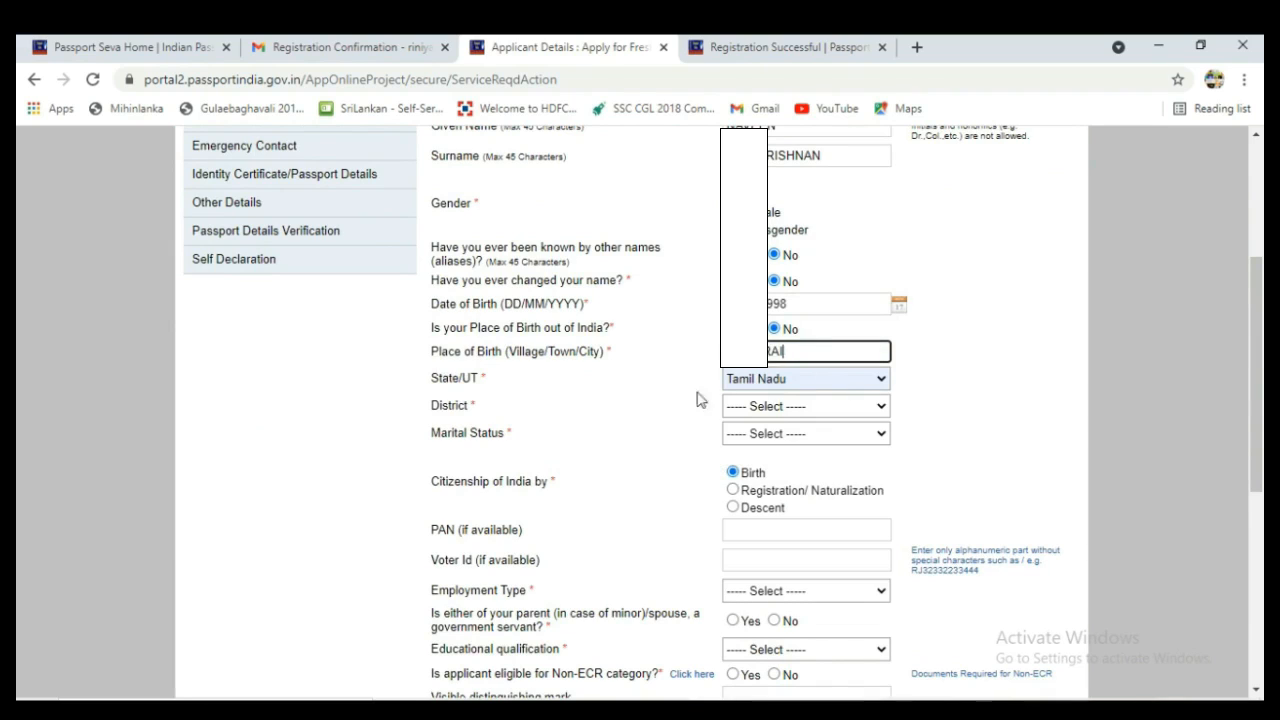
left_click(880, 406)
key("m")
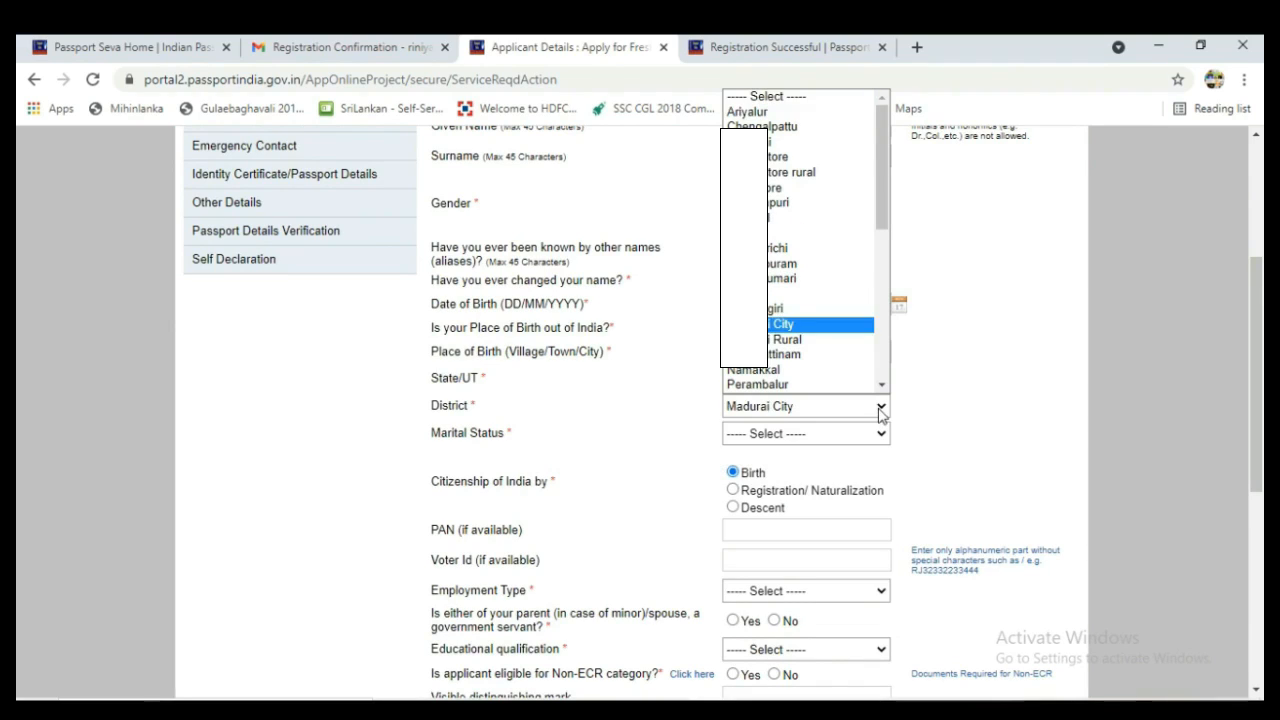
left_click(812, 421)
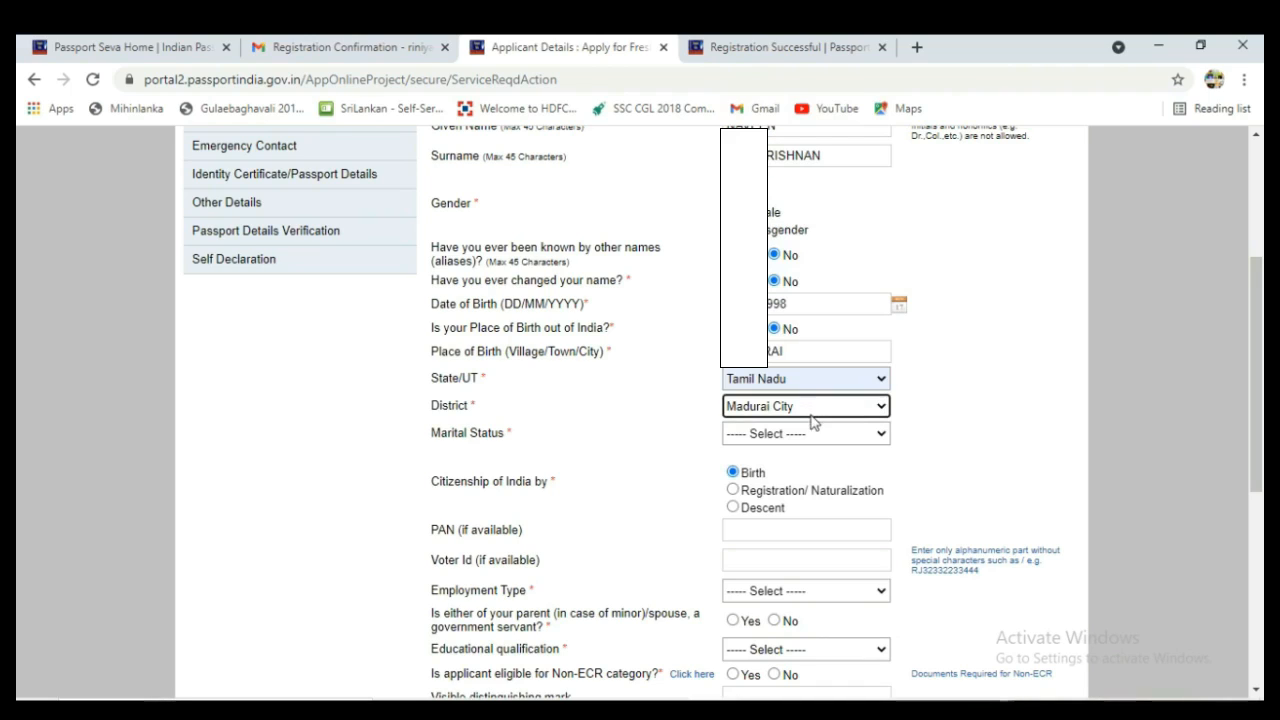
Set marital status Single, employment Not Employed, and Yes for parent/spouse government servant.
left_click(880, 438)
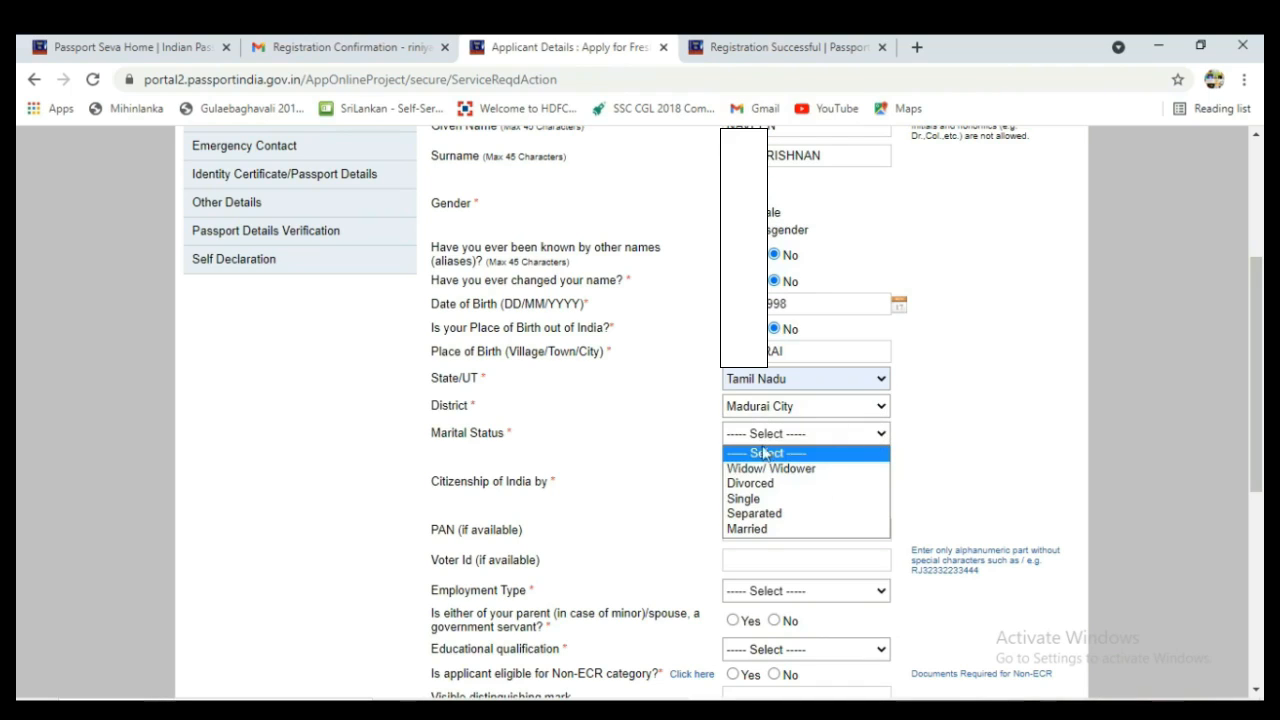
left_click(753, 500)
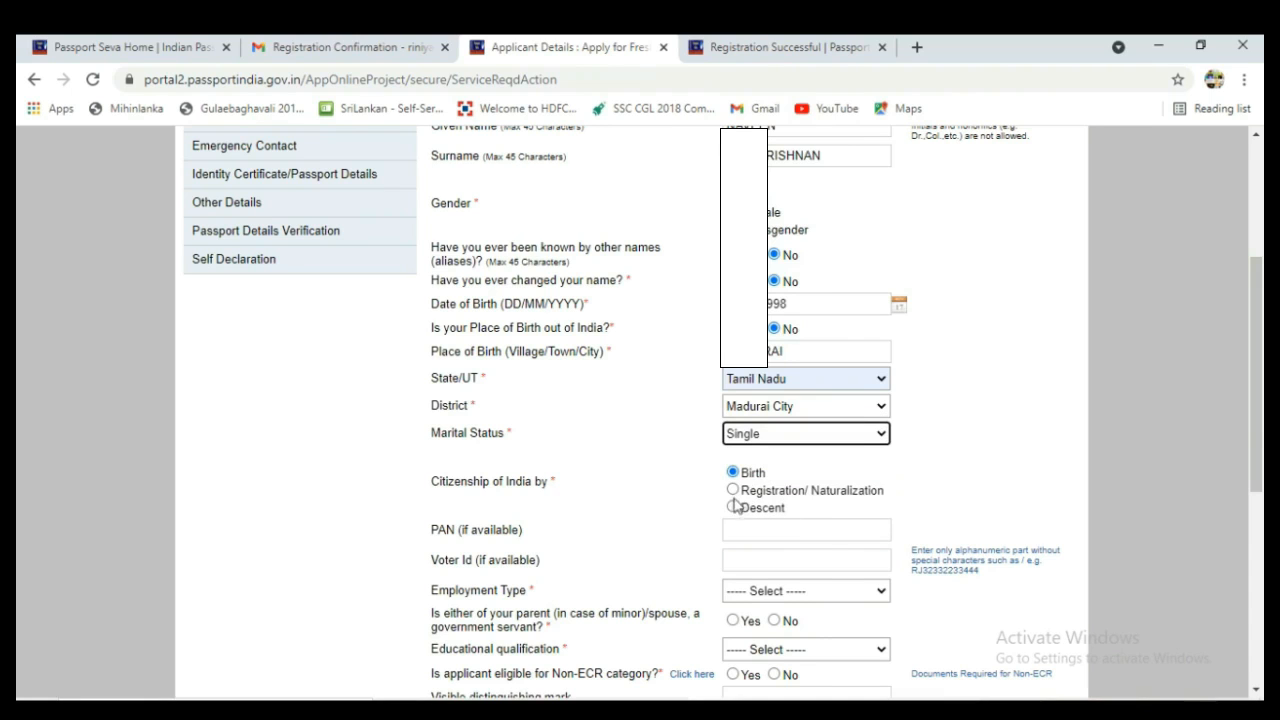
left_click_drag(1254, 450, 1257, 560)
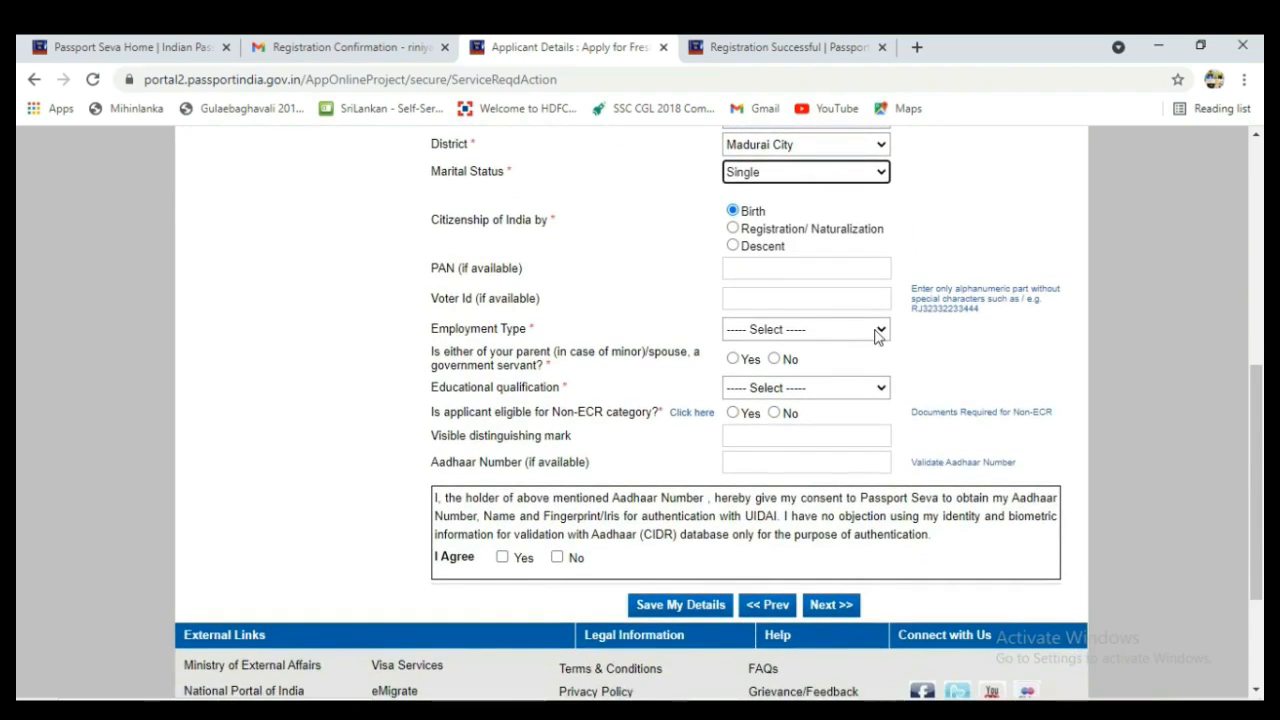
left_click(876, 336)
left_click(809, 423)
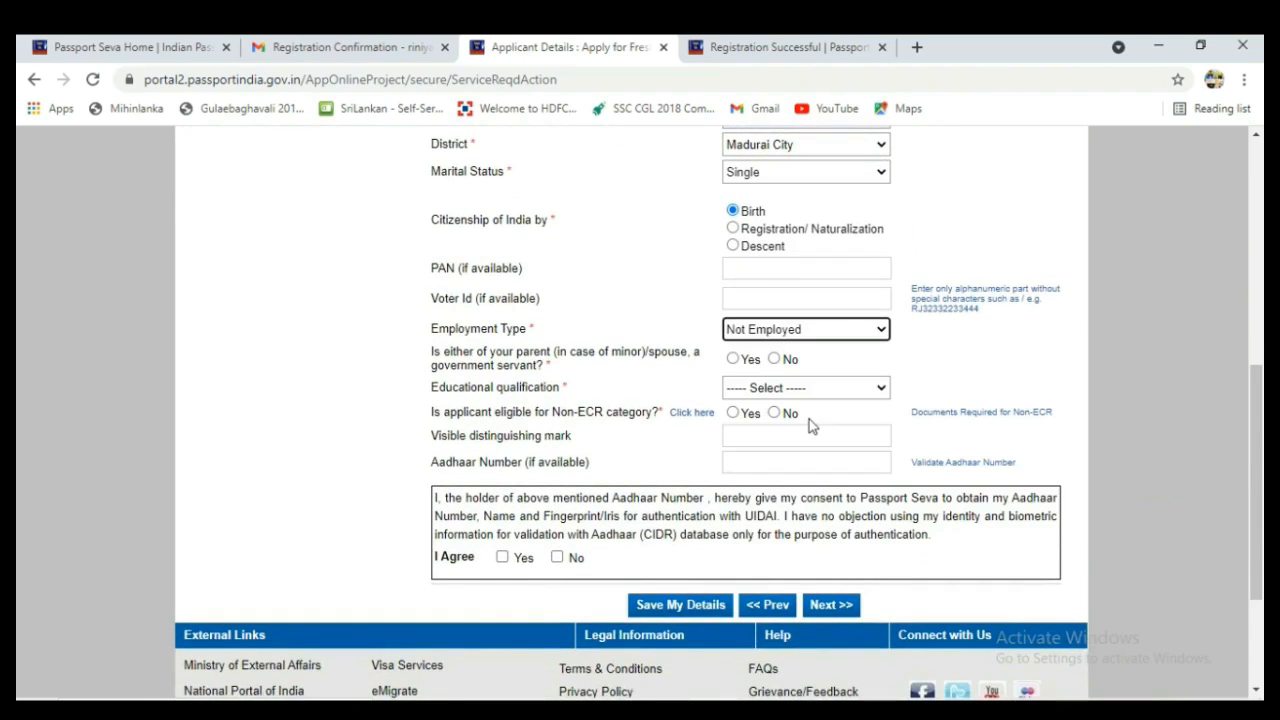
left_click(734, 360)
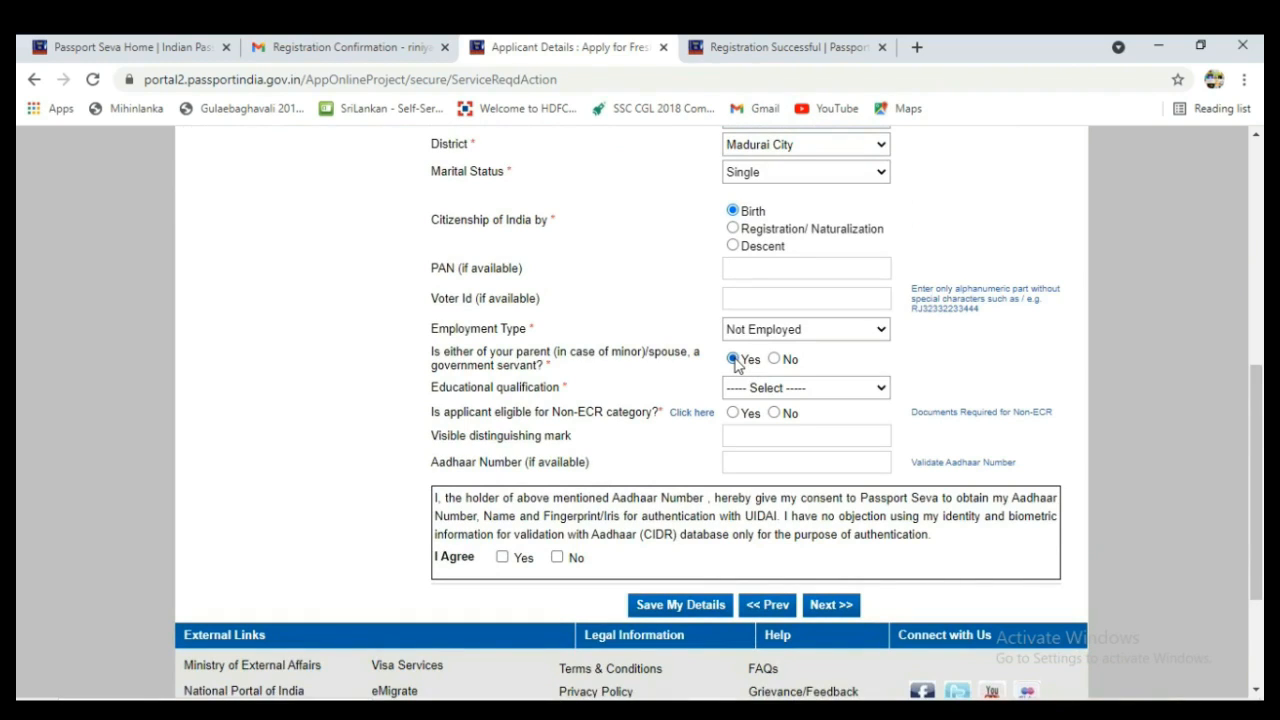
Set education to Graduate And Above and fill the distinguishing mark from a saved suggestion.
left_click(879, 388)
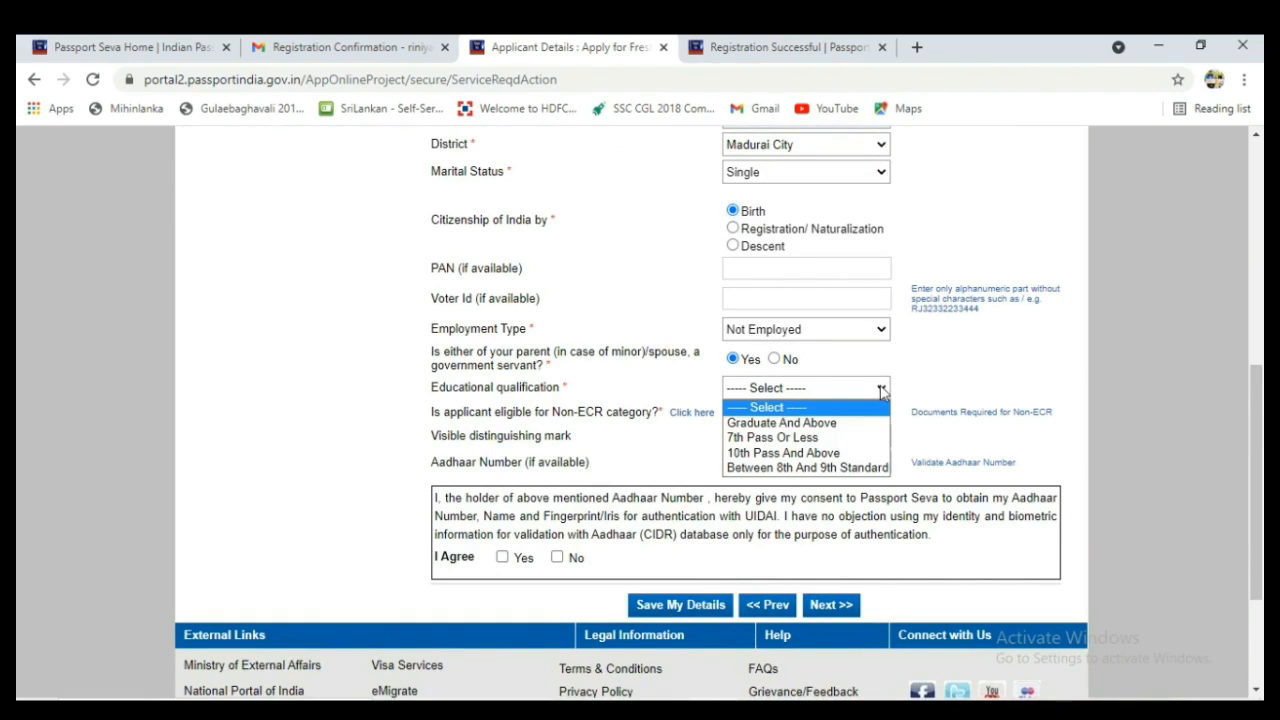
left_click(856, 423)
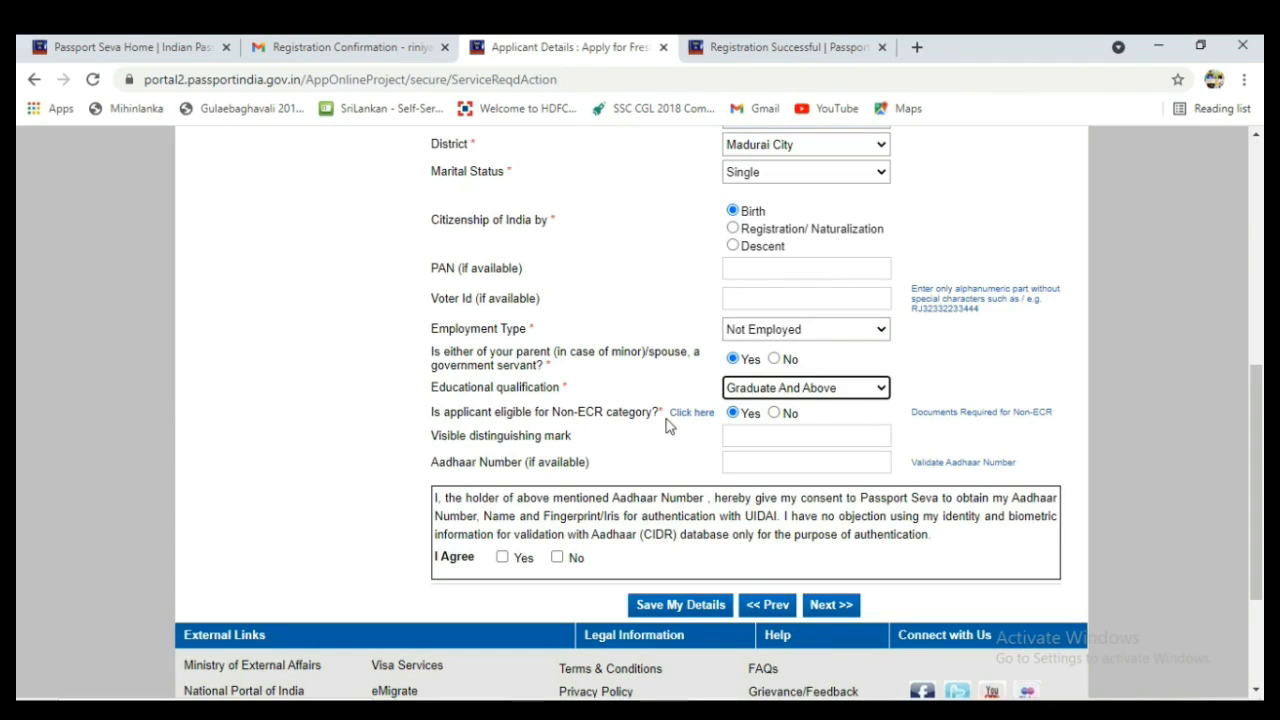
left_click(881, 392)
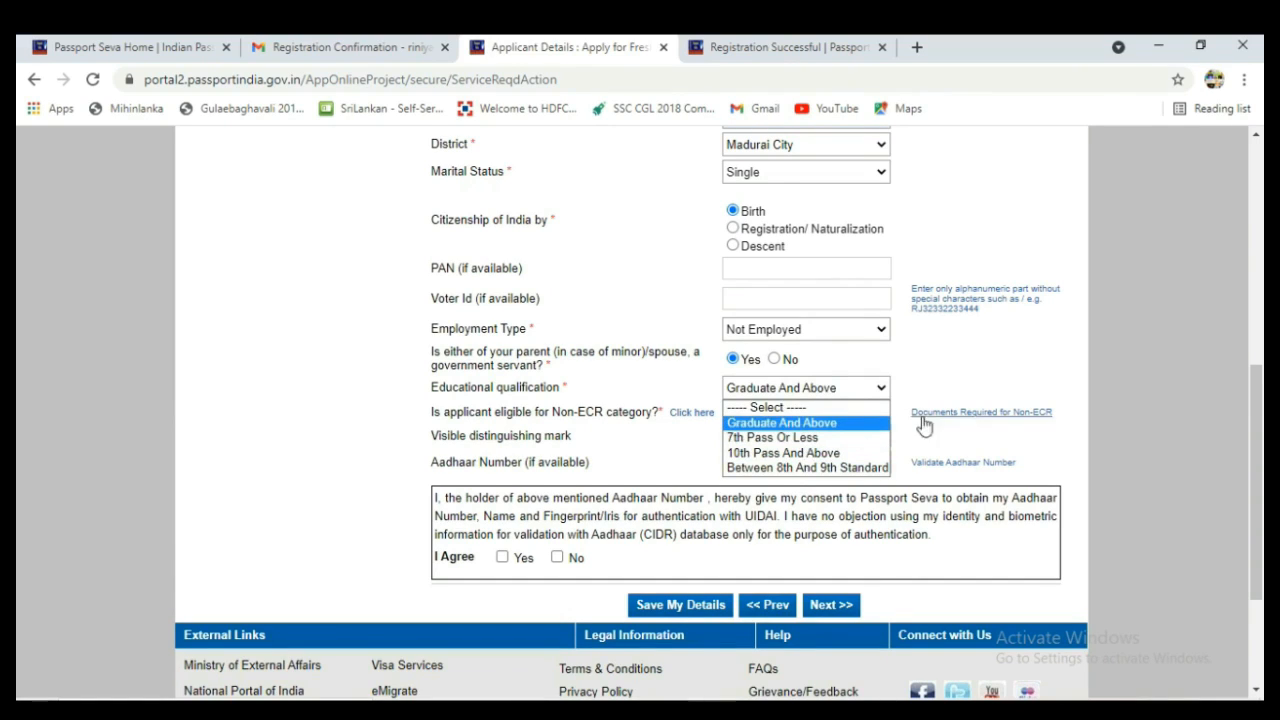
left_click(848, 390)
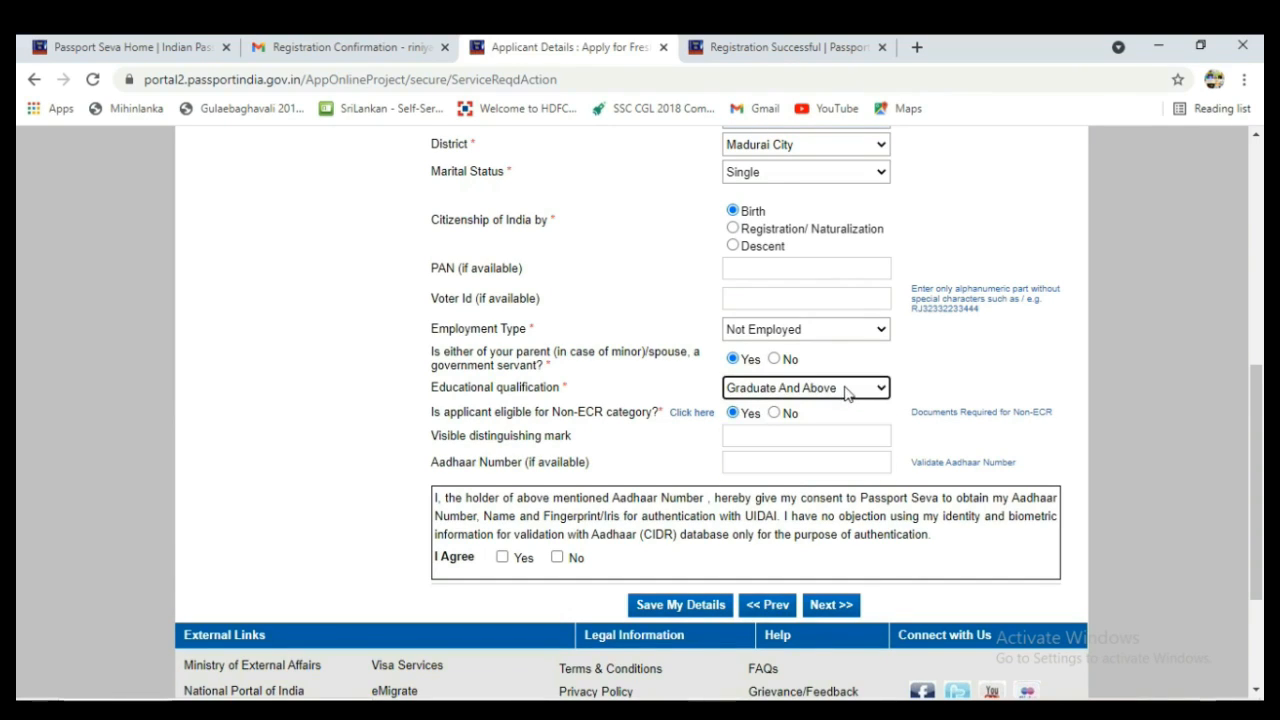
left_click(784, 438)
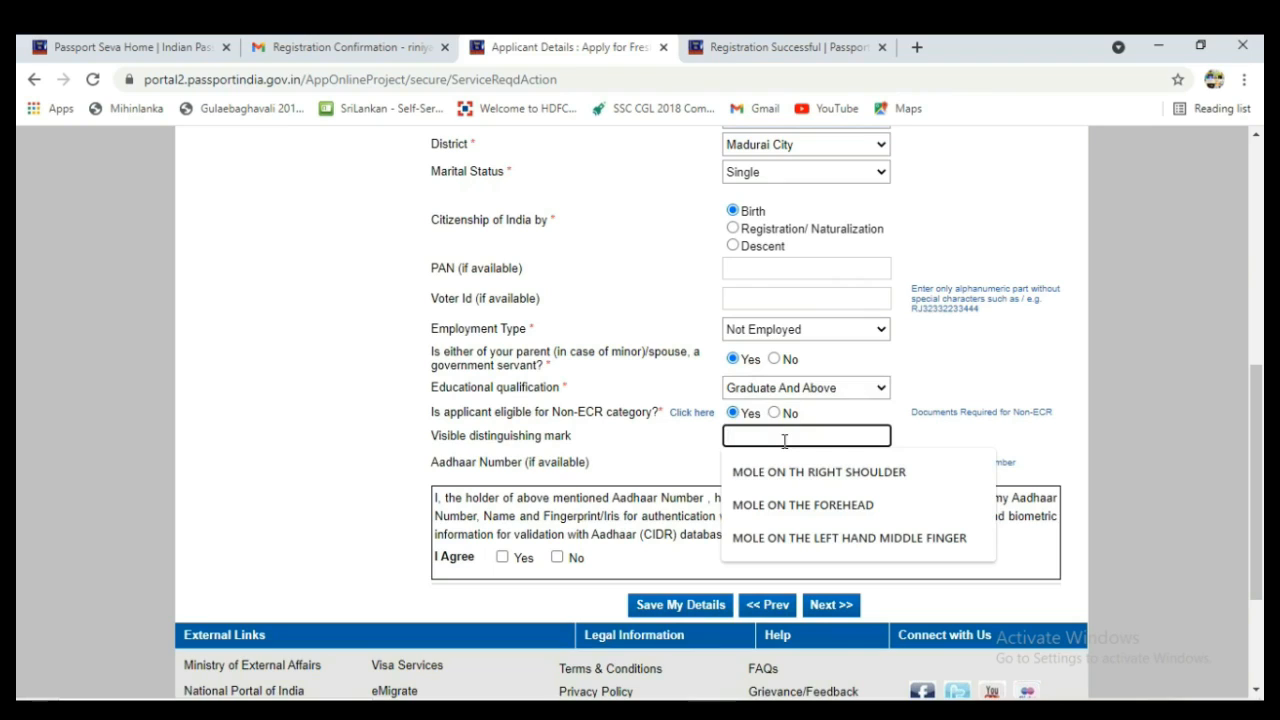
left_click(814, 540)
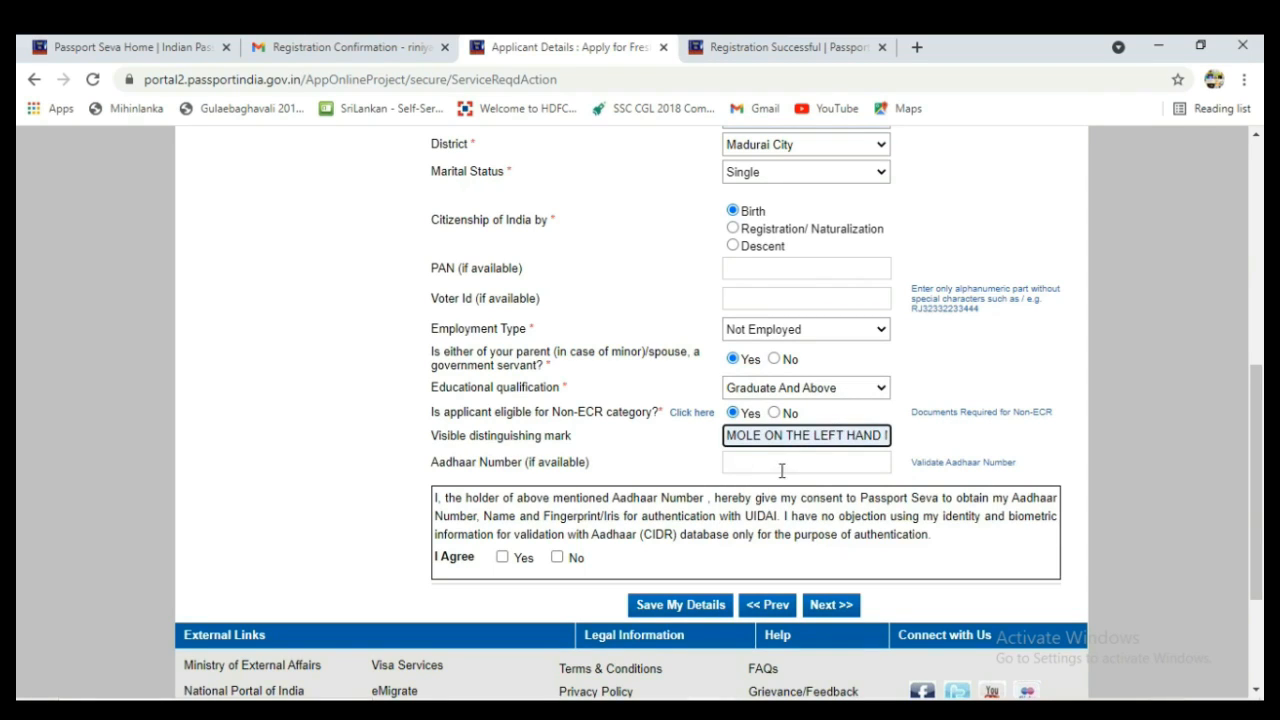
Move to the present address section and enter the house number, street and town.
left_click(826, 608)
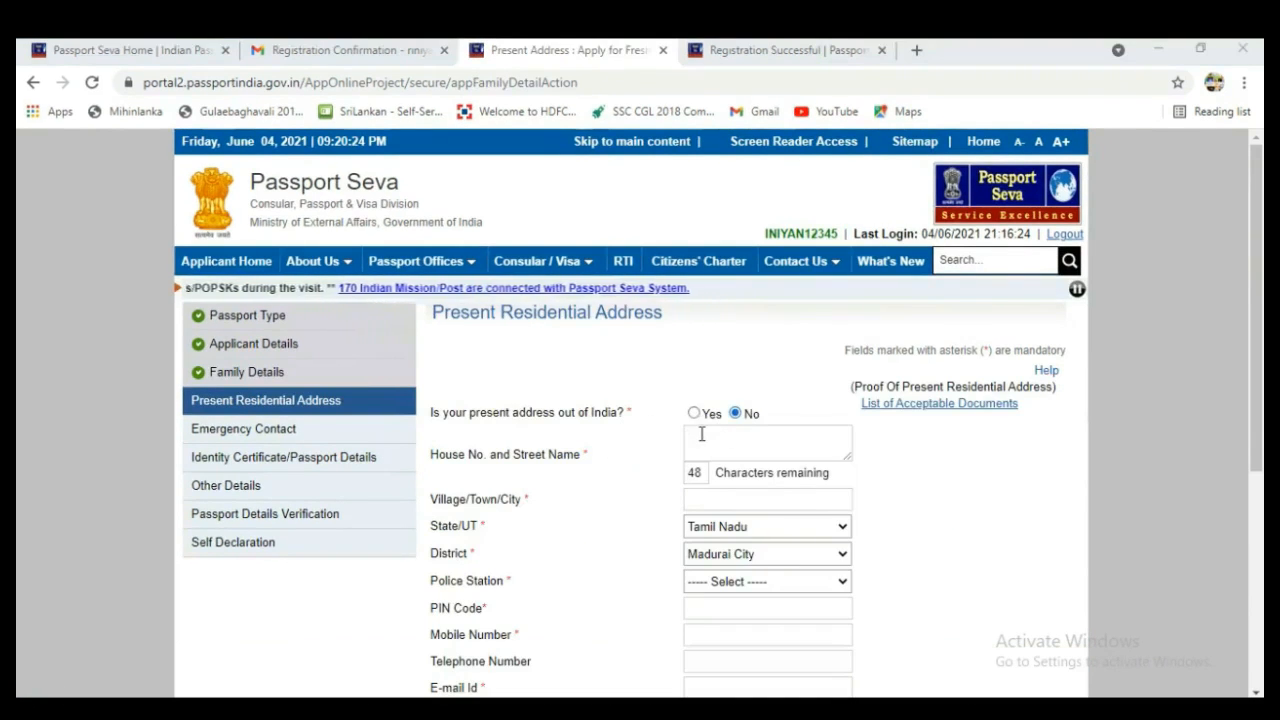
left_click(701, 434)
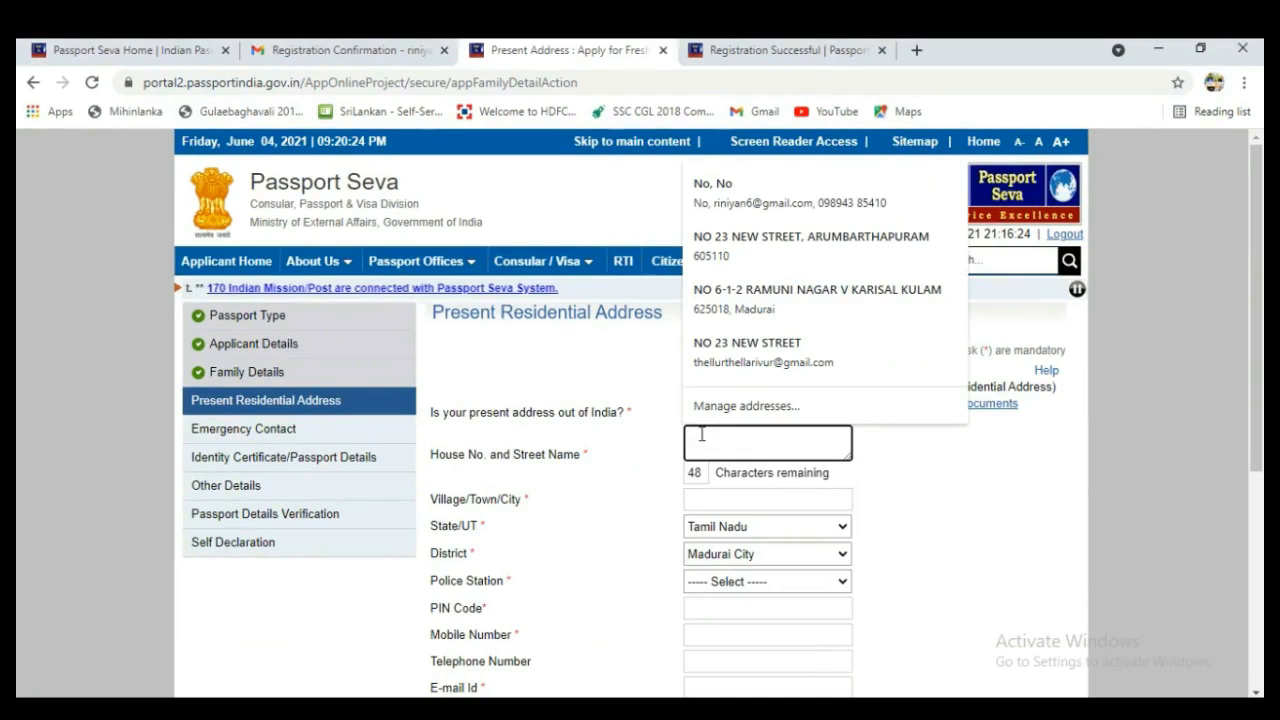
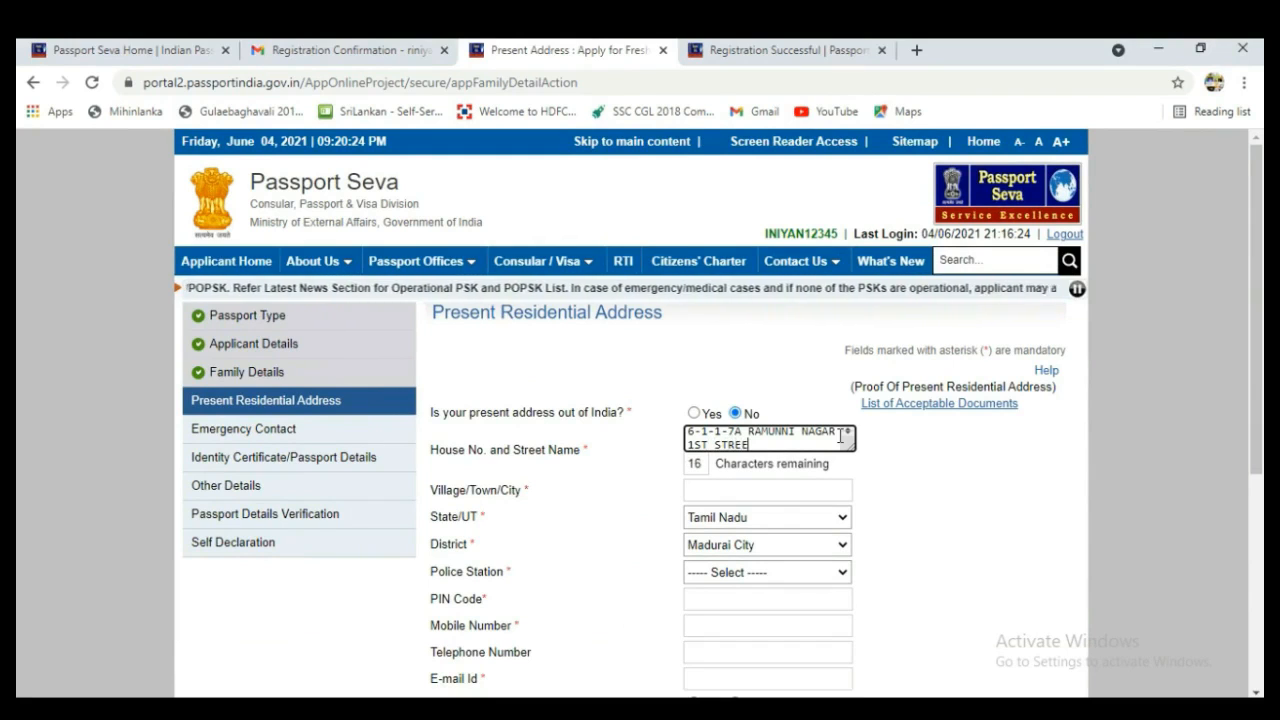
left_click(722, 489)
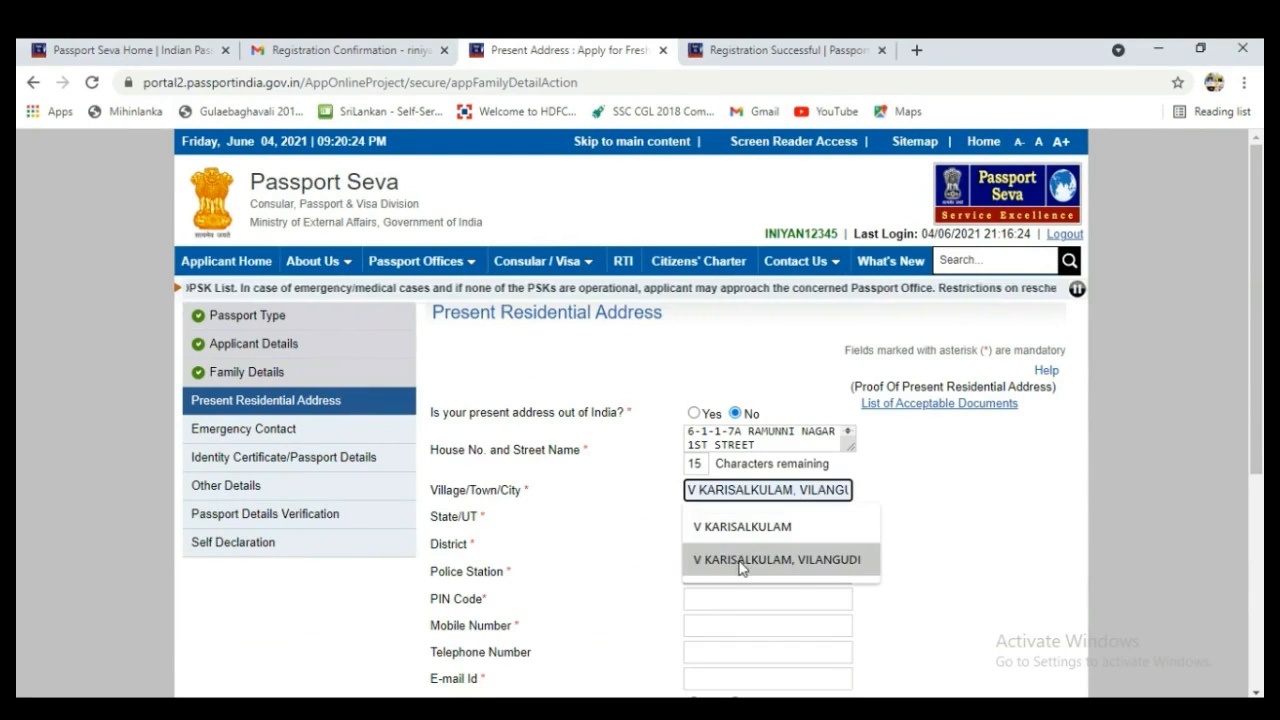
left_click(743, 560)
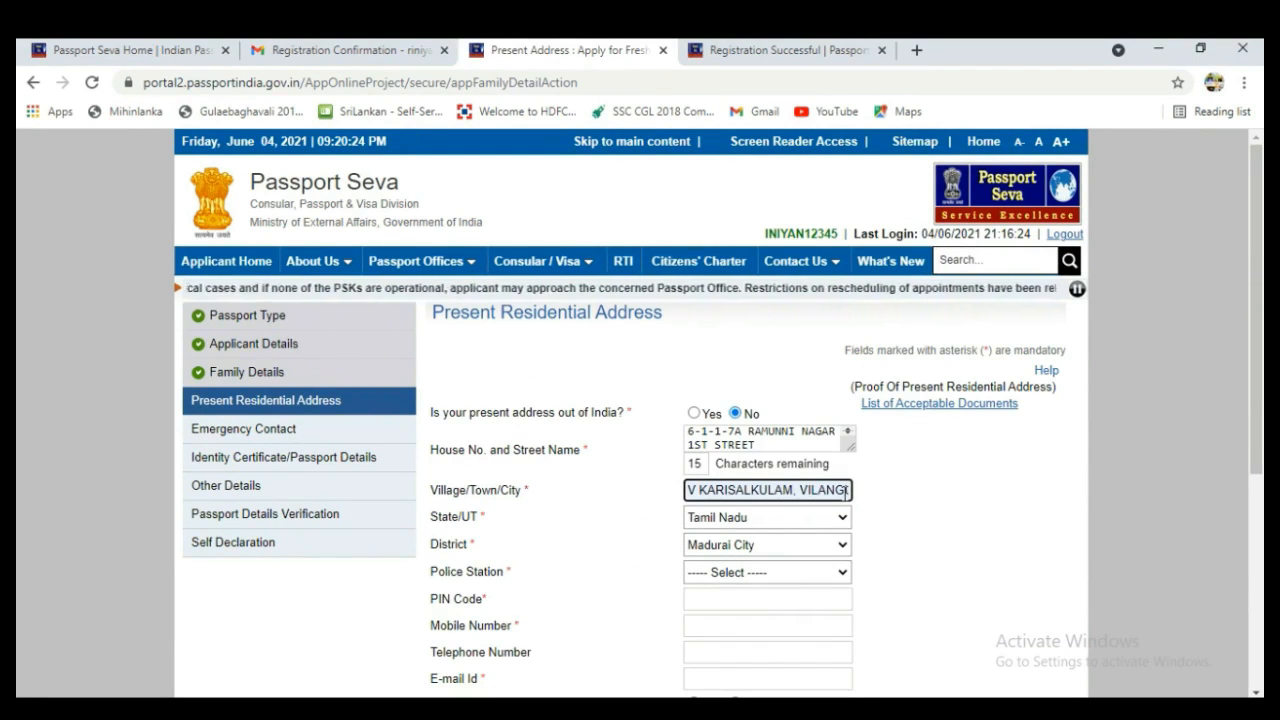
key("Right")
key("Right")
key("Right")
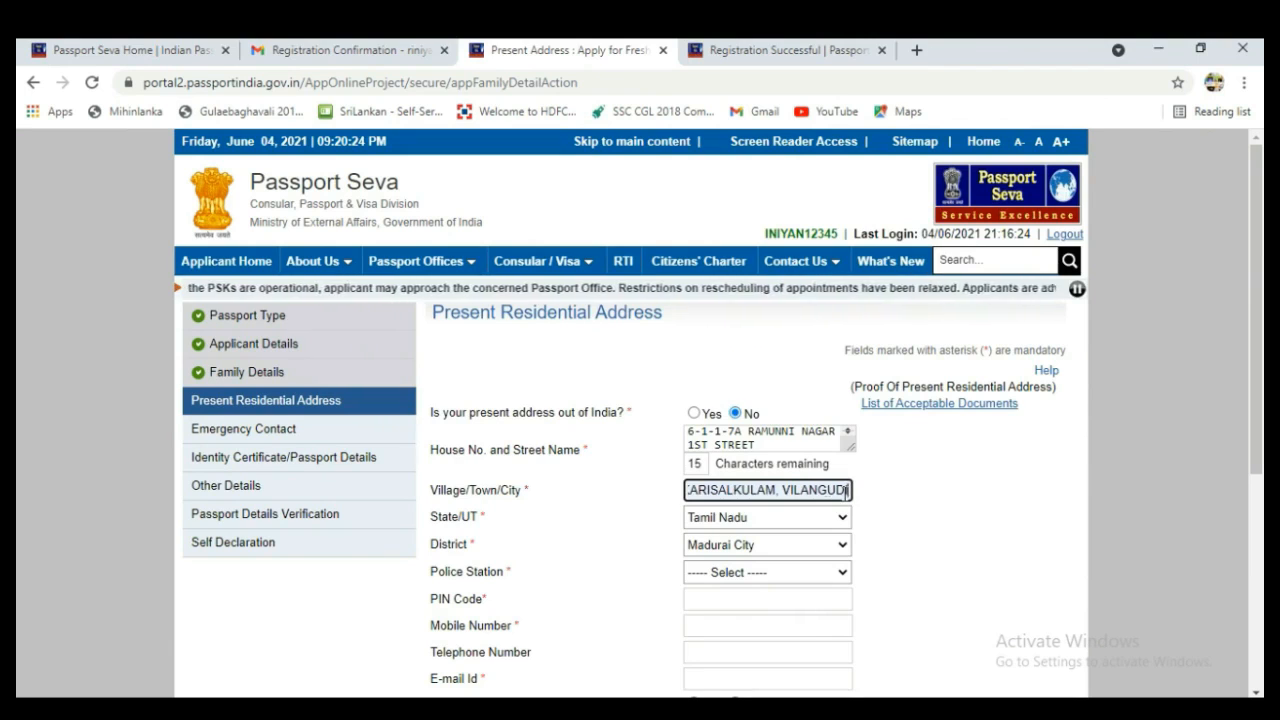
Set the police station to D3-KOODAL PUDUR.
left_click(841, 574)
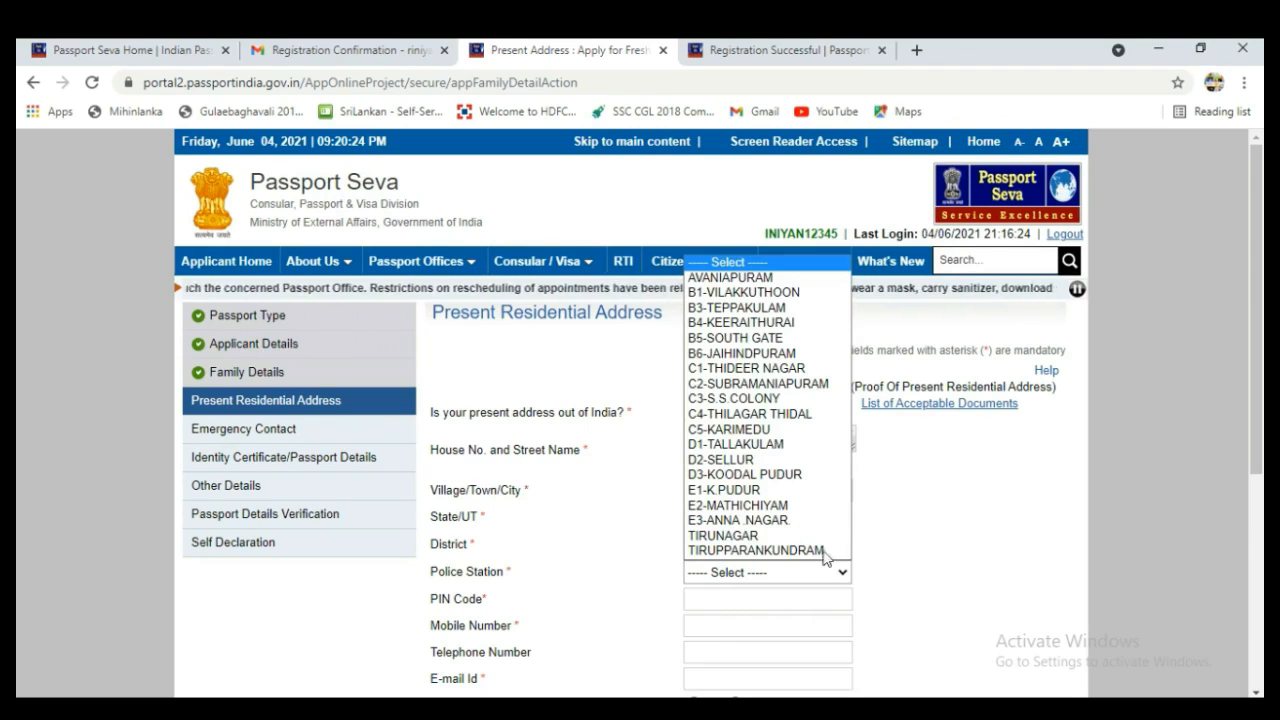
left_click(760, 474)
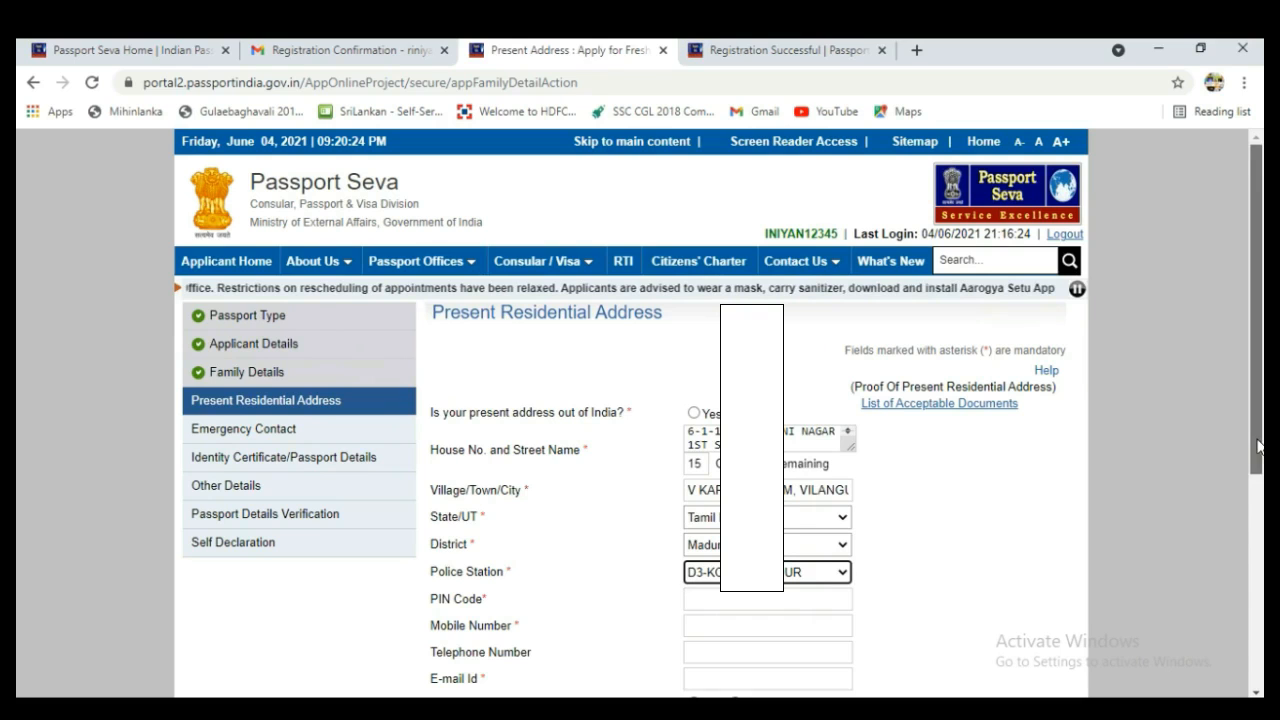
scroll(1260, 447, "down", 2)
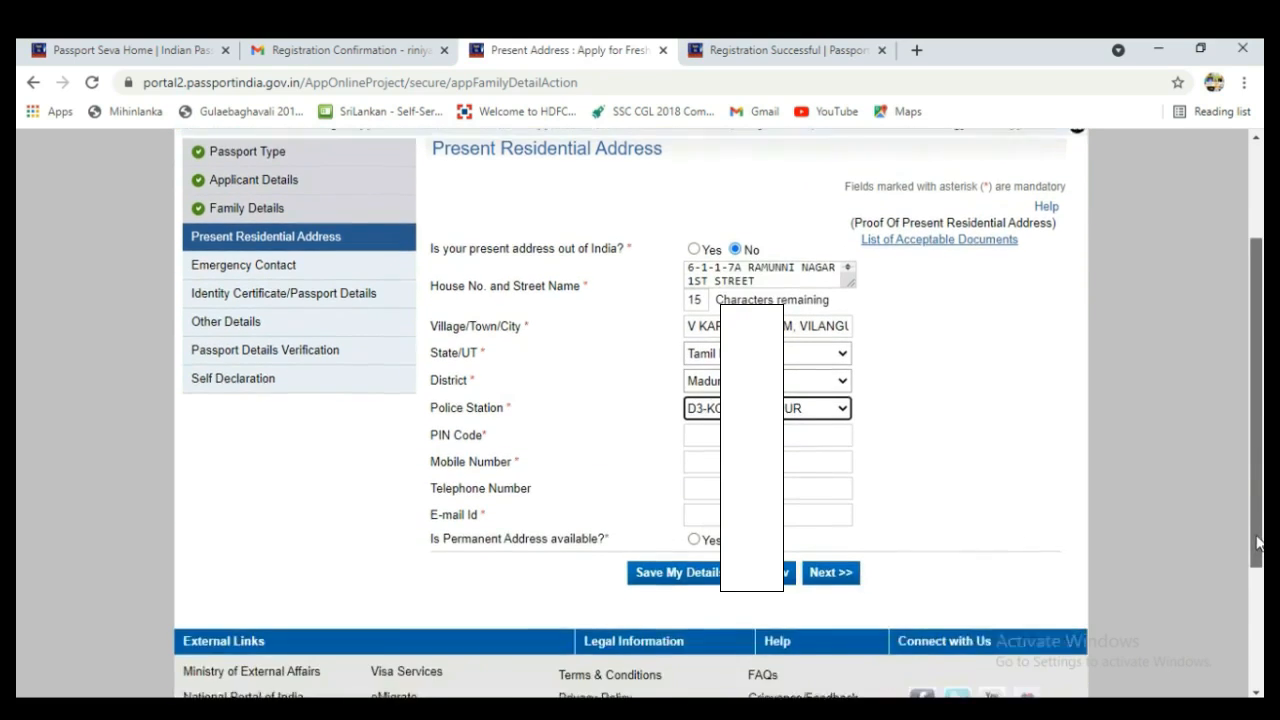
Autofill PIN, mobile and e-mail, mark permanent address available, and accept the Madurai RPO notice.
left_click(751, 390)
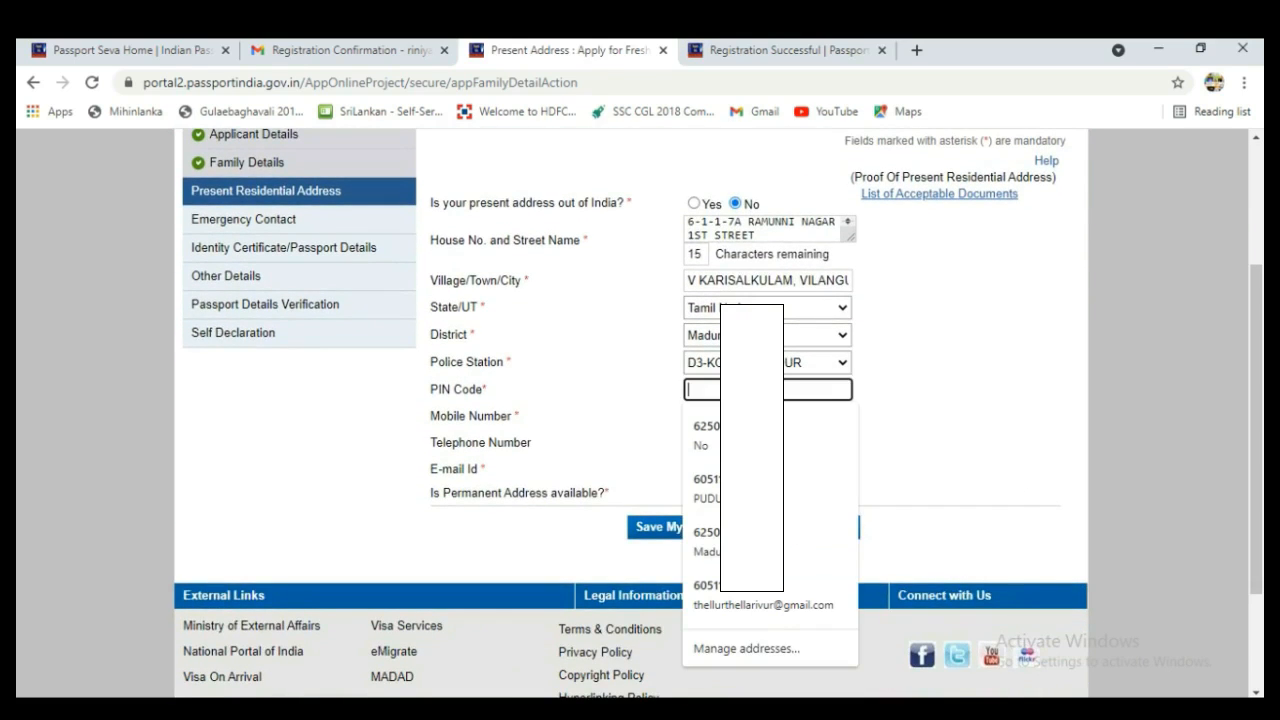
left_click(751, 435)
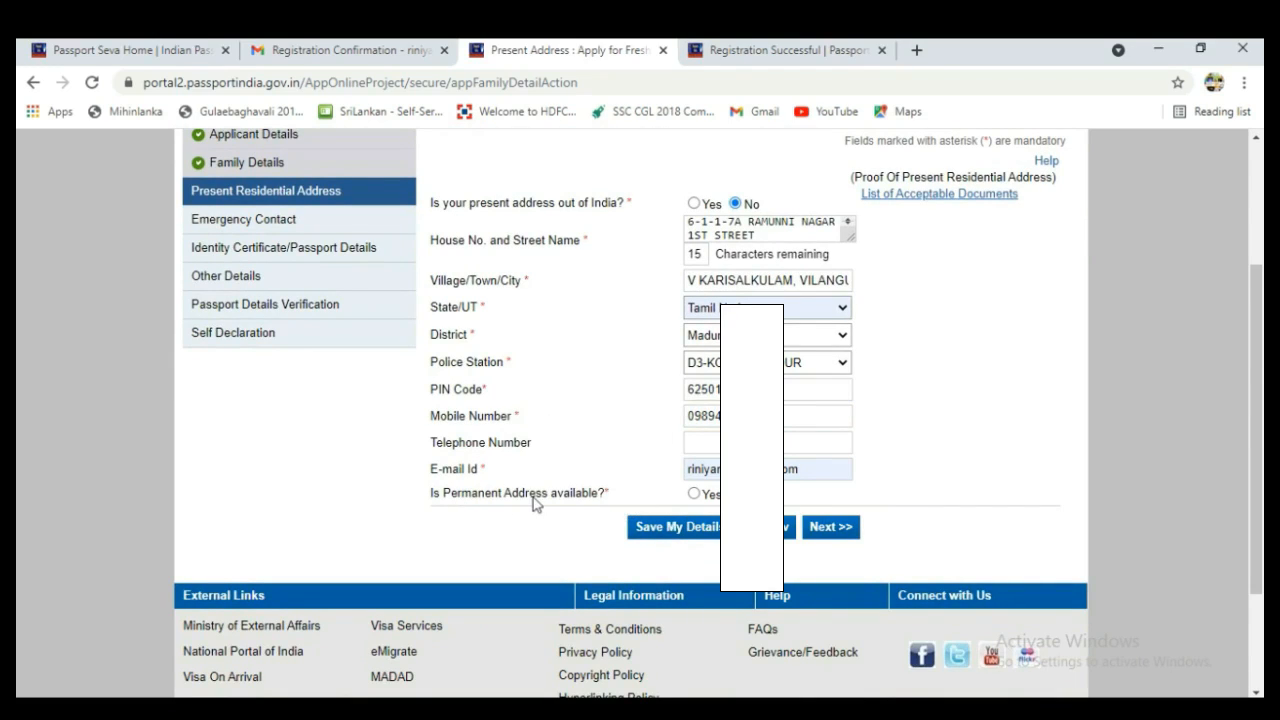
left_click(694, 495)
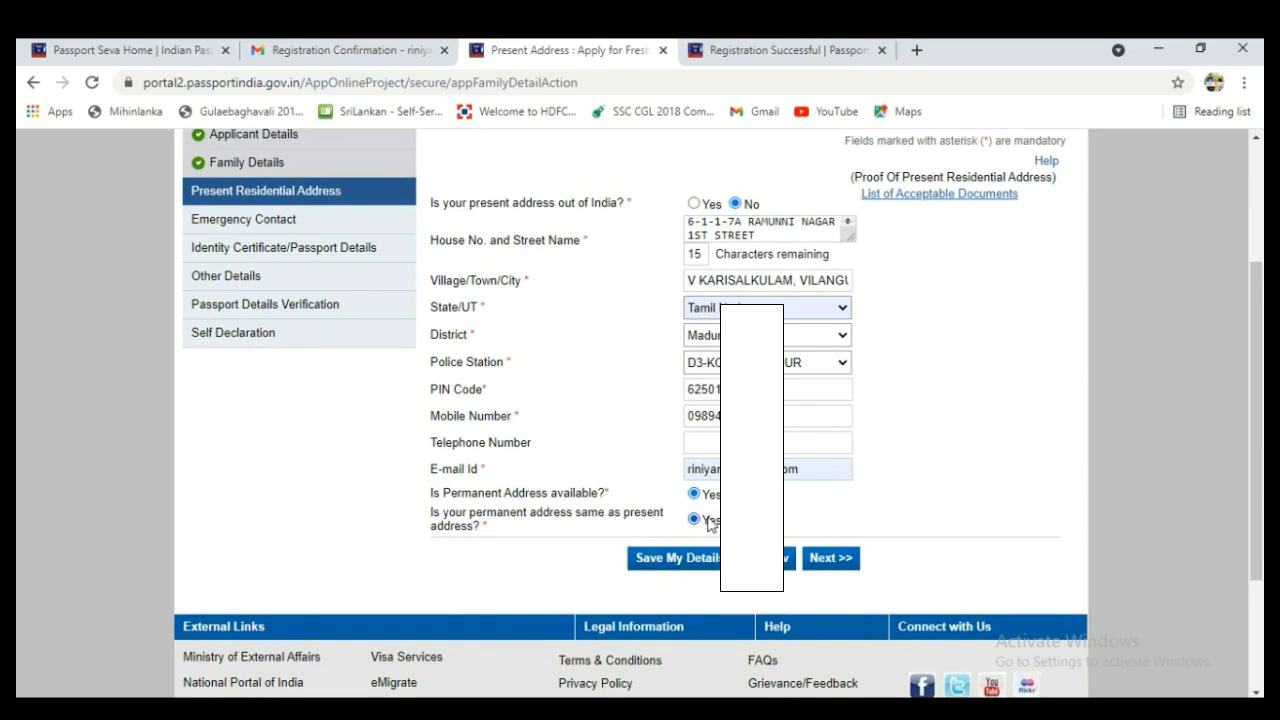
left_click(829, 561)
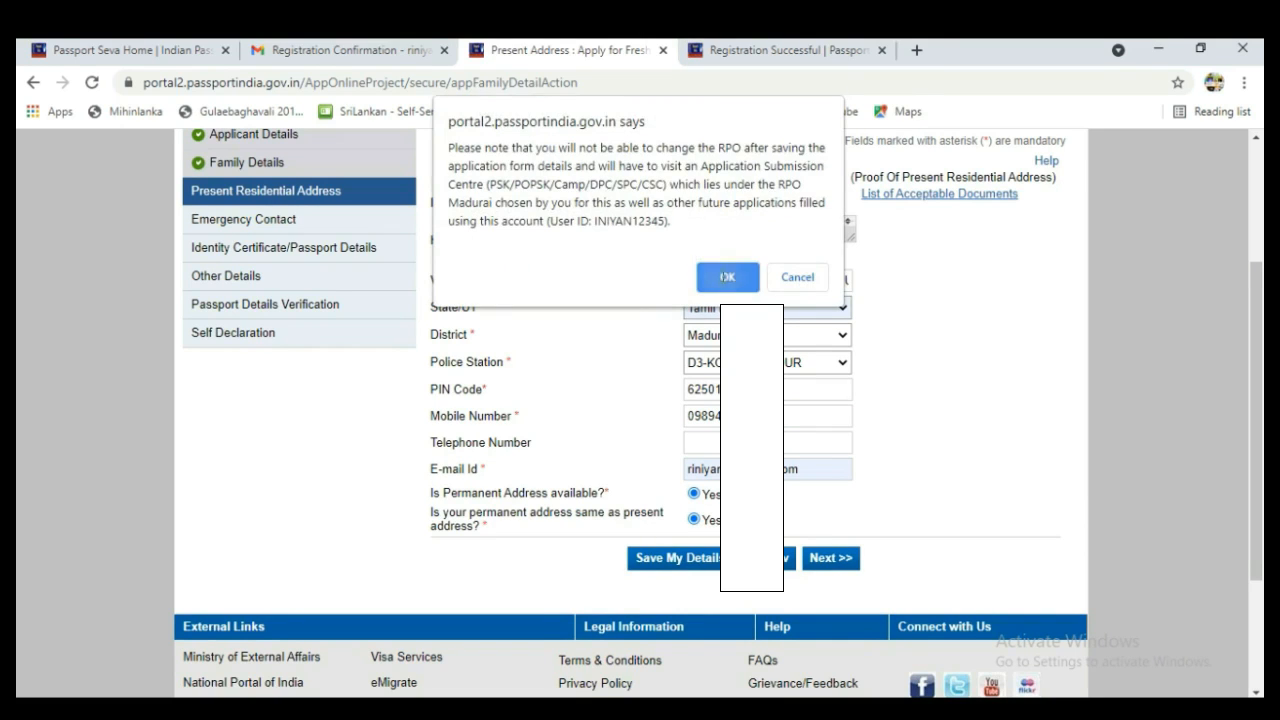
left_click(725, 280)
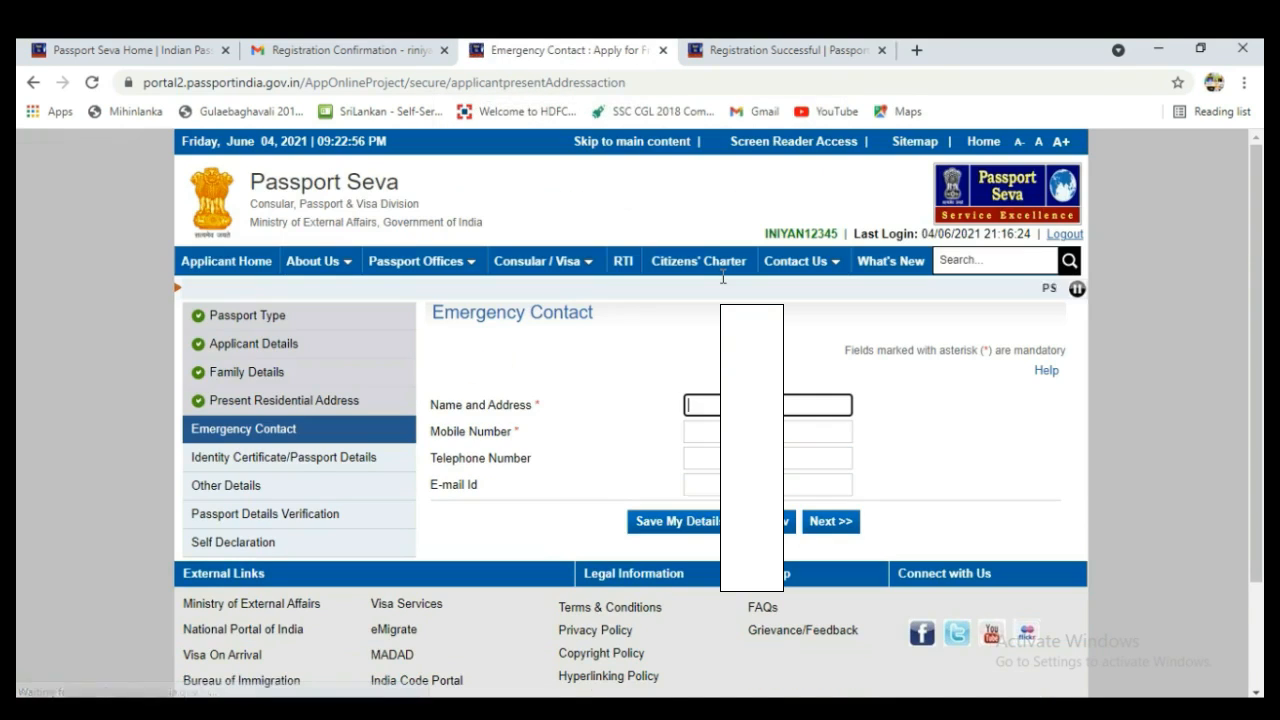
Autofill the emergency contact's name, address, mobile and e-mail, then continue.
left_click(703, 404)
left_click(708, 445)
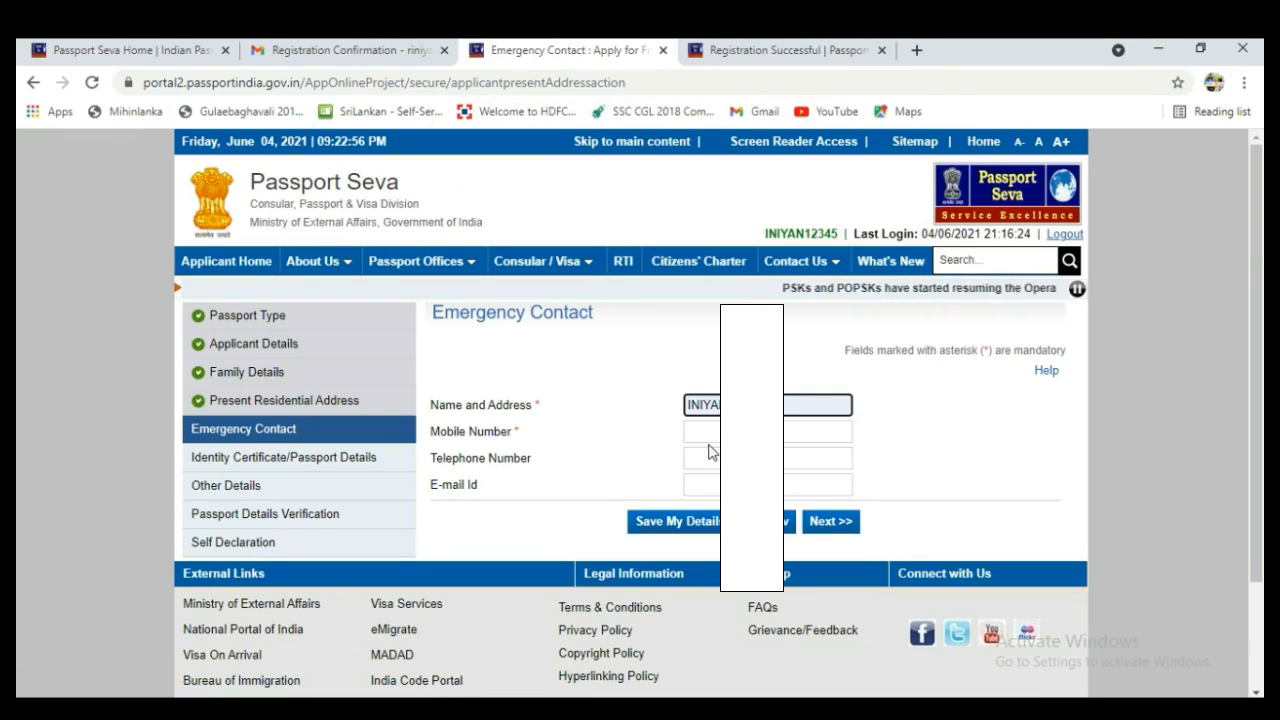
left_click(717, 456)
left_click(710, 430)
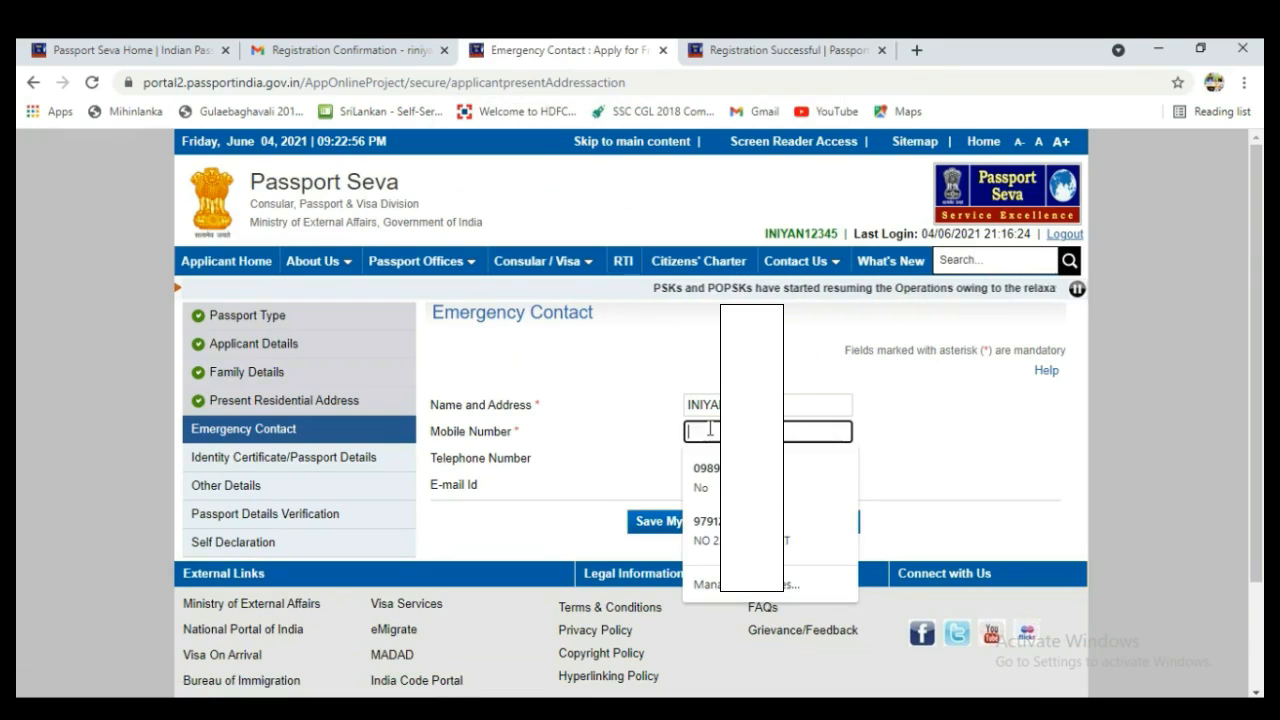
left_click(707, 477)
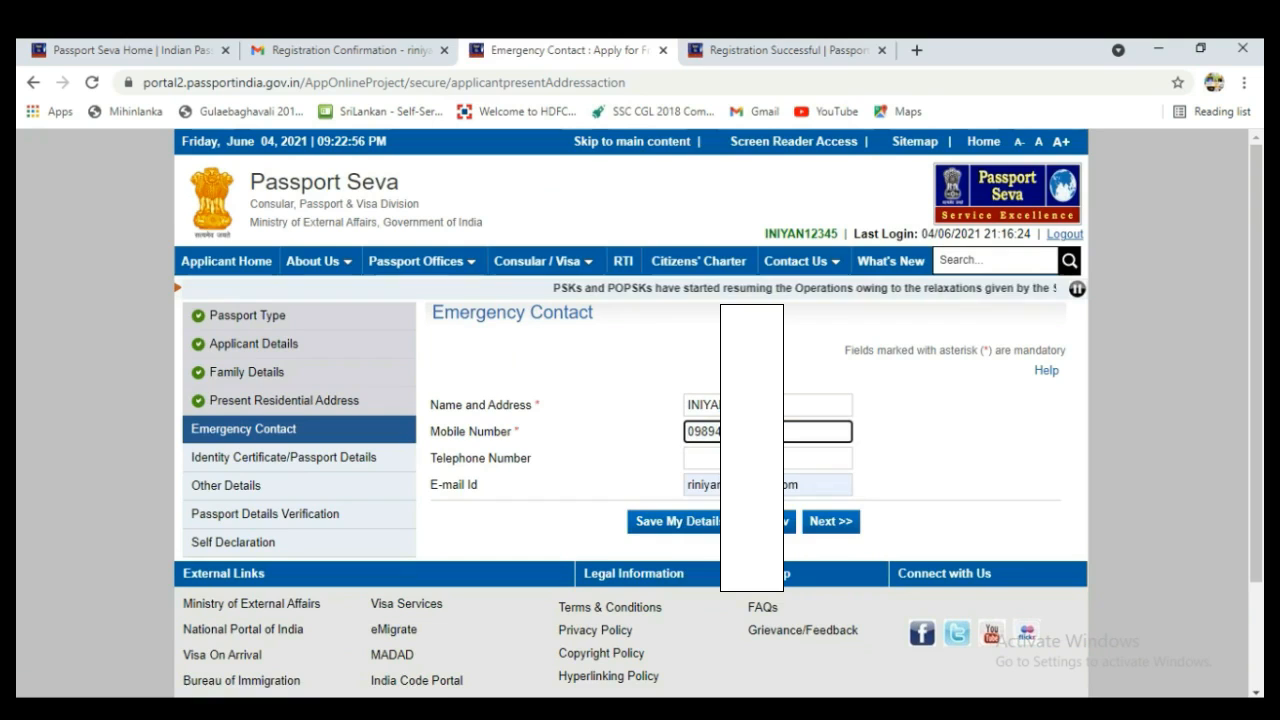
left_click(831, 523)
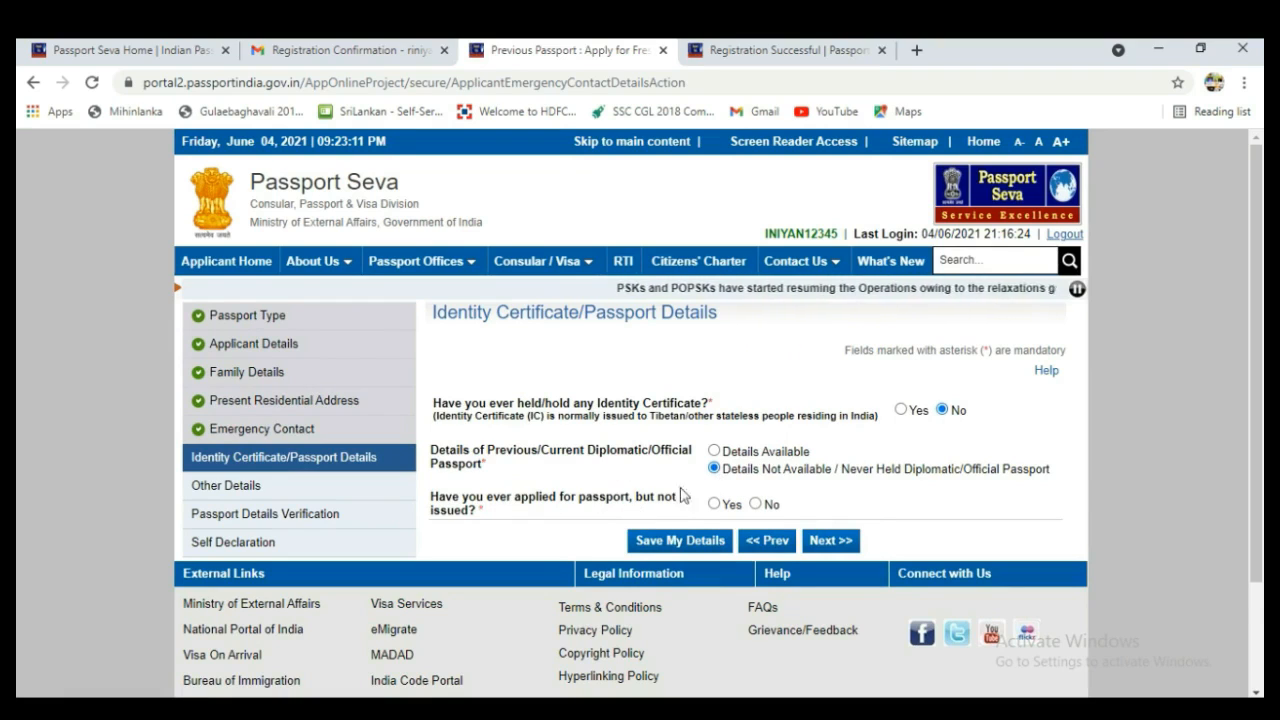
Answer No to a previous unissued application and to every Other Details question.
left_click(756, 505)
left_click(826, 540)
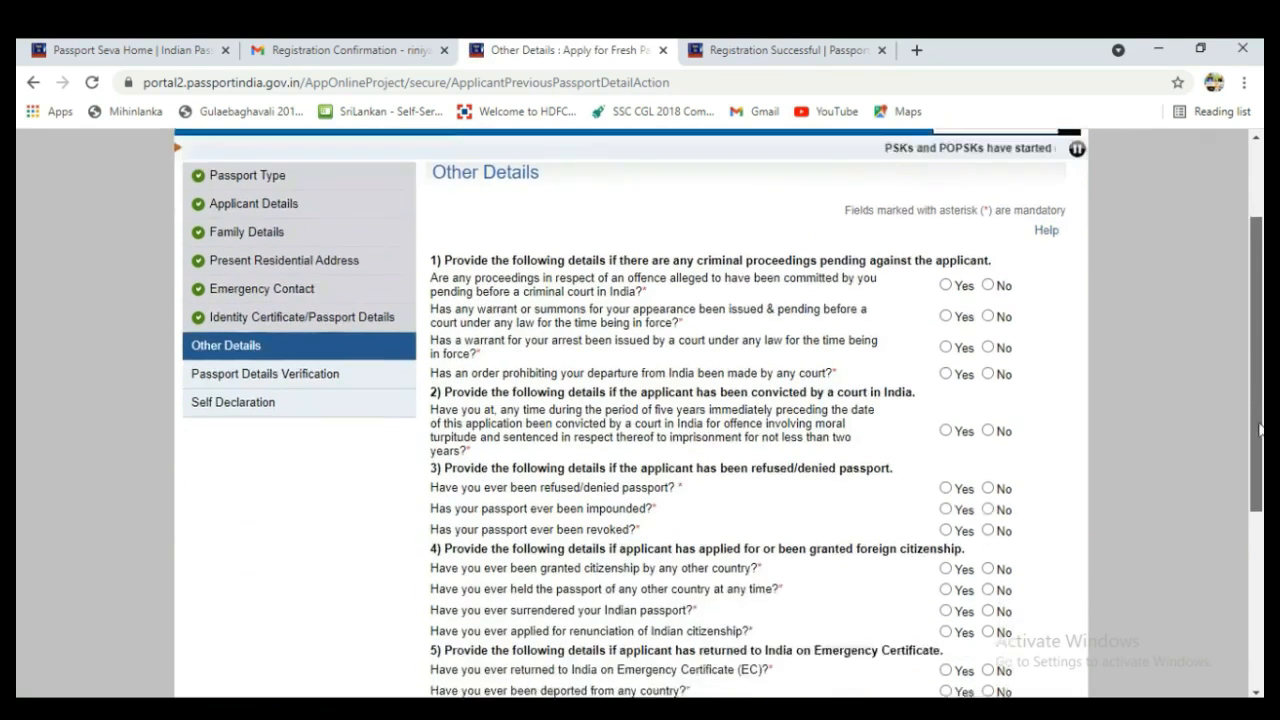
scroll(990, 400, "down", 1)
left_click(988, 616)
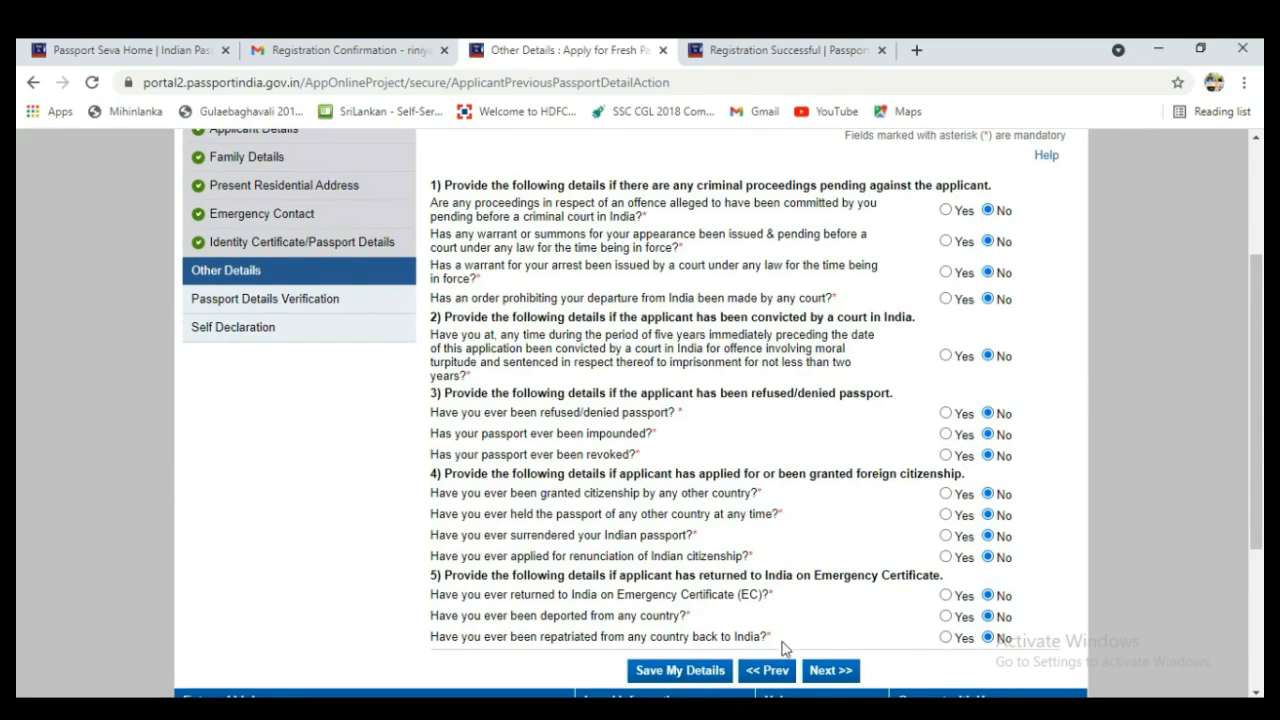
left_click(830, 671)
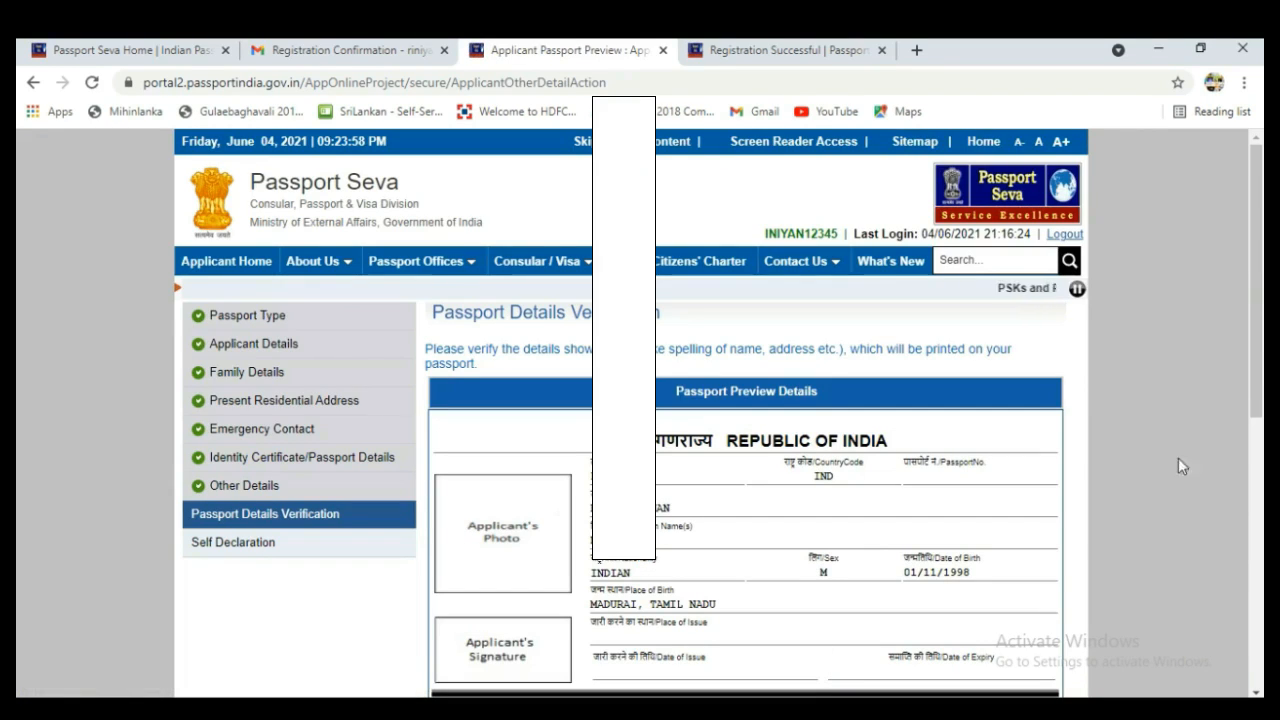
Scroll the Passport Details Verification preview to the address rows and continue to Self Declaration.
left_click_drag(1260, 390, 1260, 502)
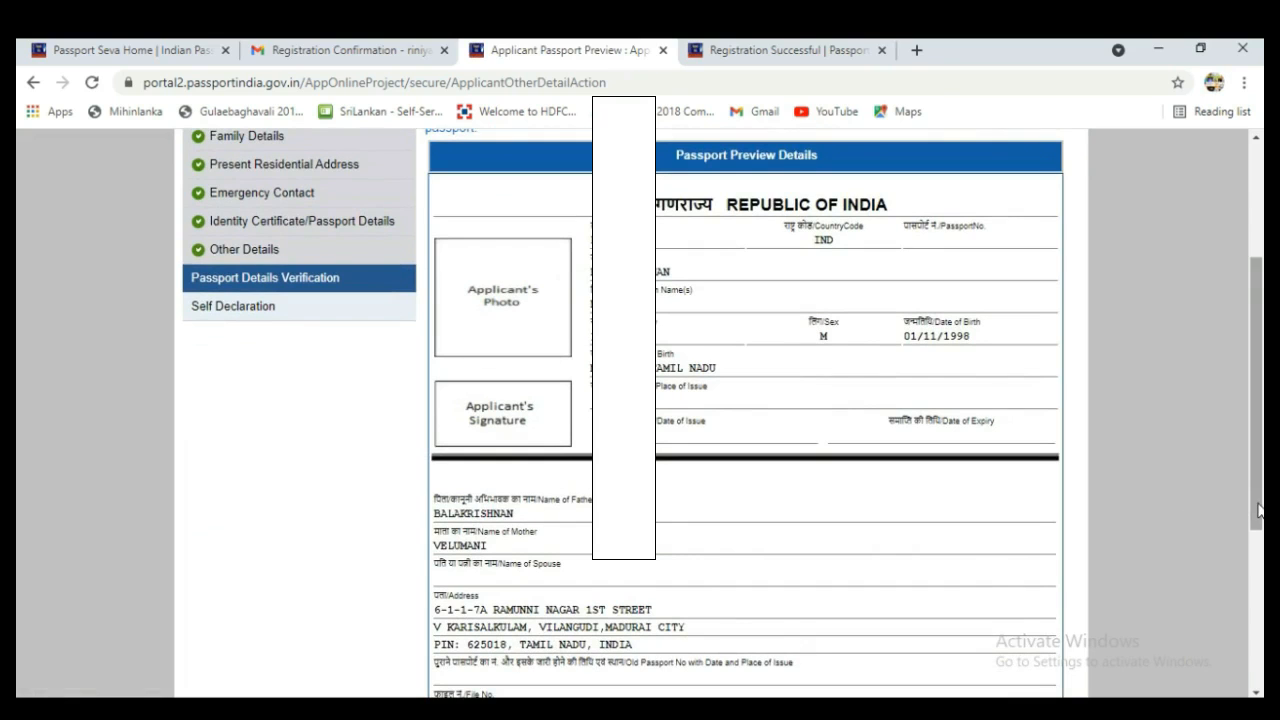
left_click_drag(1260, 510, 1240, 562)
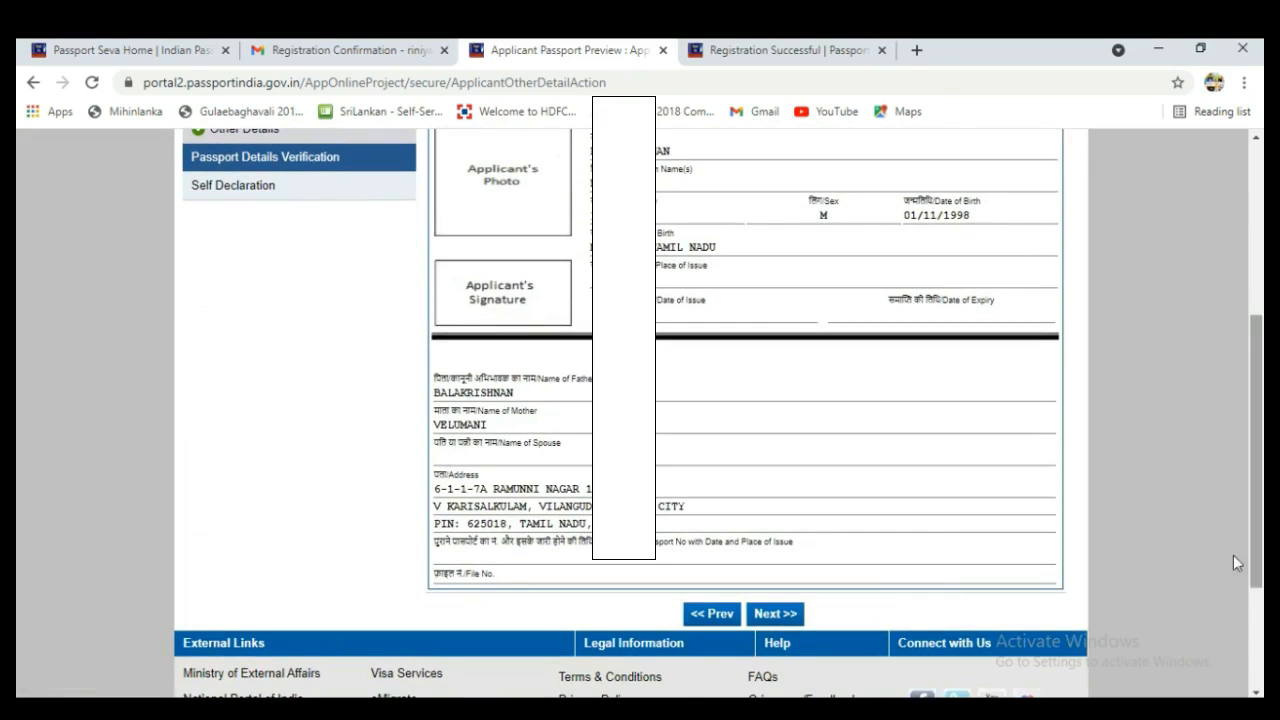
left_click(776, 615)
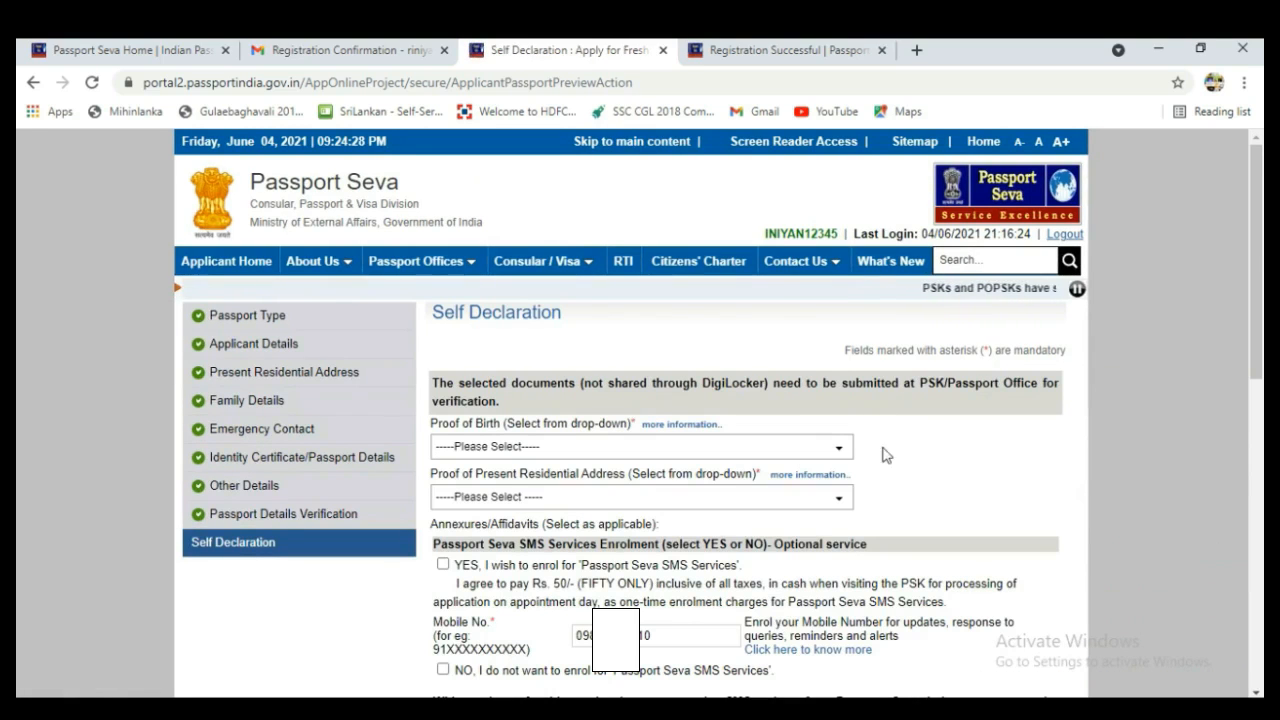
Choose Aadhaar Card as both the proof of birth and the proof of present address.
left_click(838, 448)
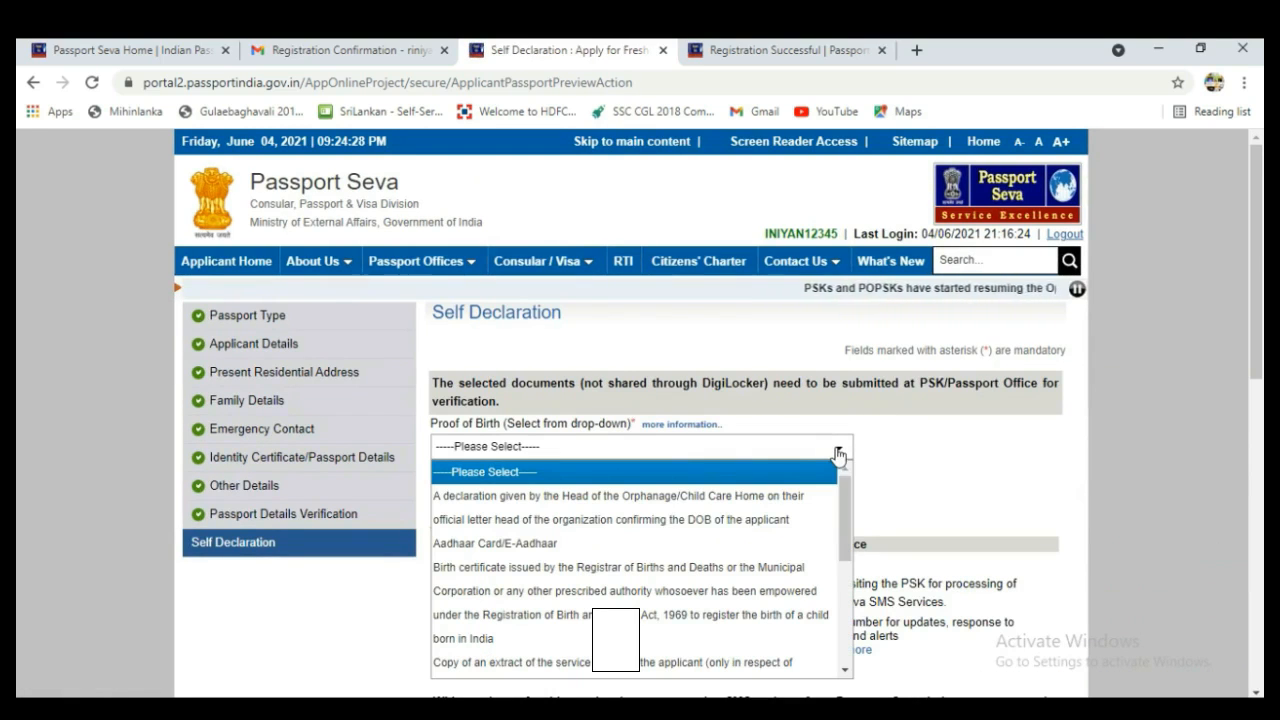
left_click(597, 546)
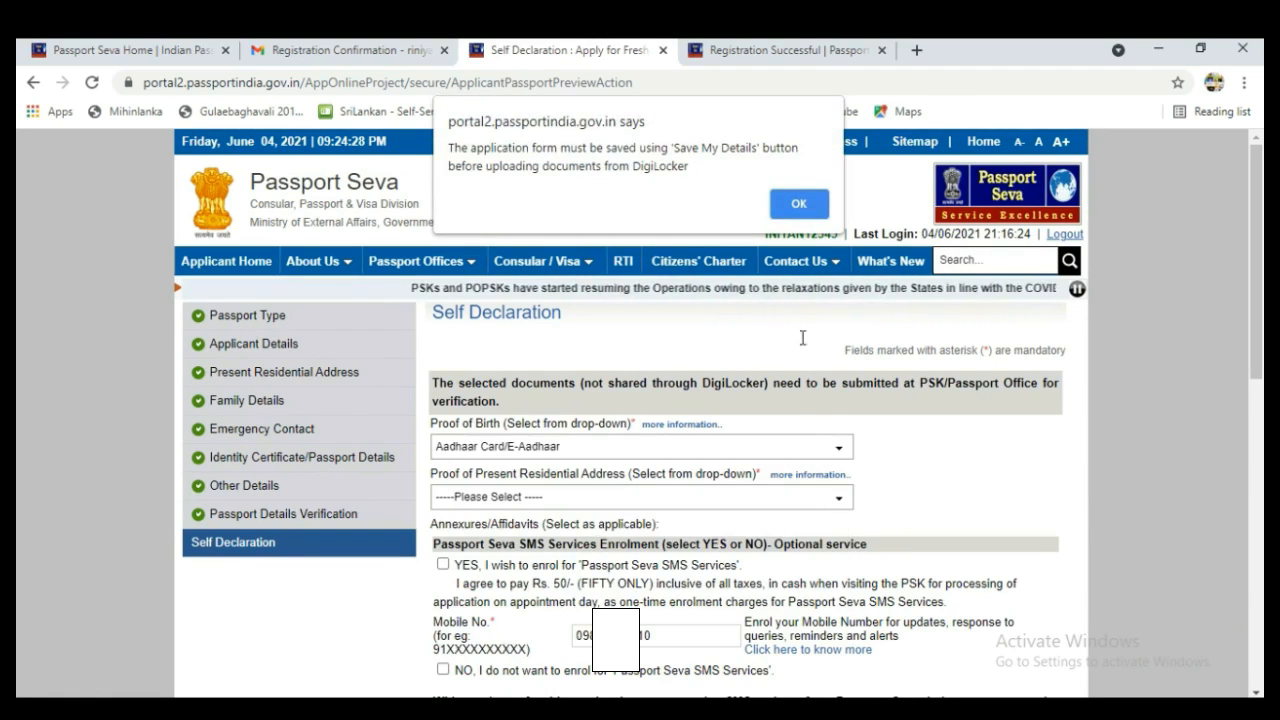
left_click(797, 203)
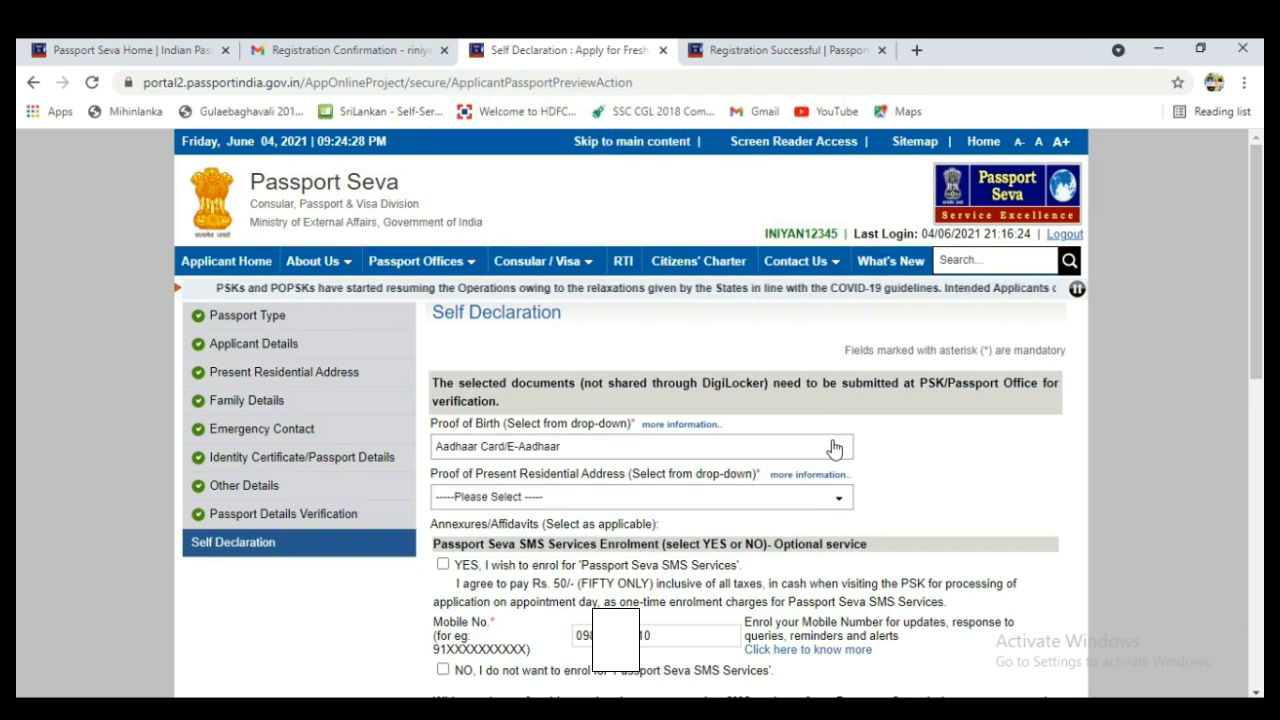
left_click(840, 502)
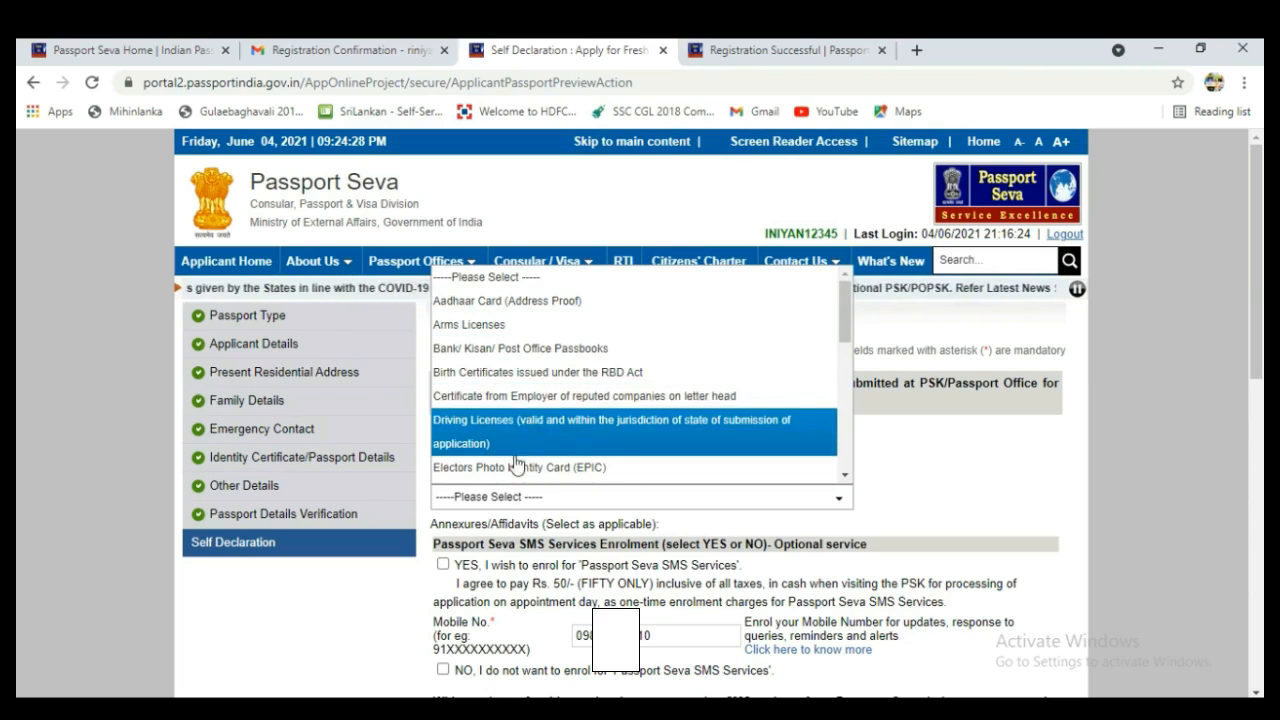
left_click(516, 301)
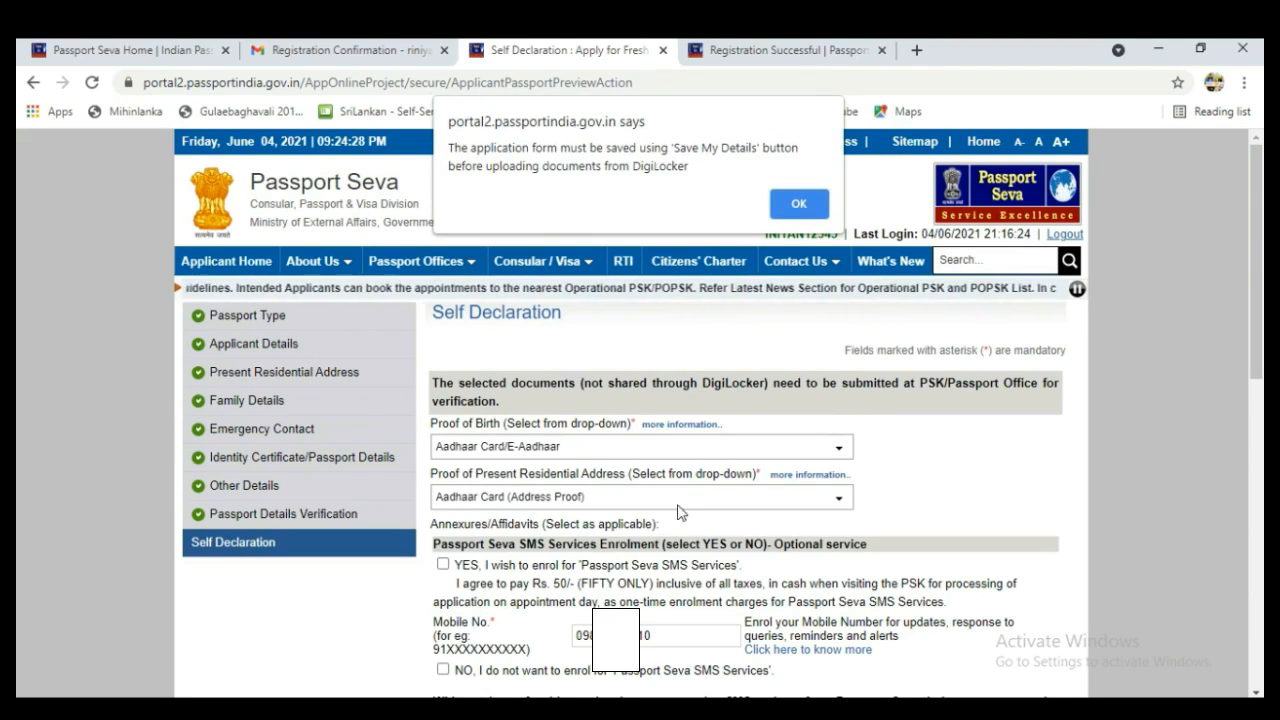
left_click(799, 204)
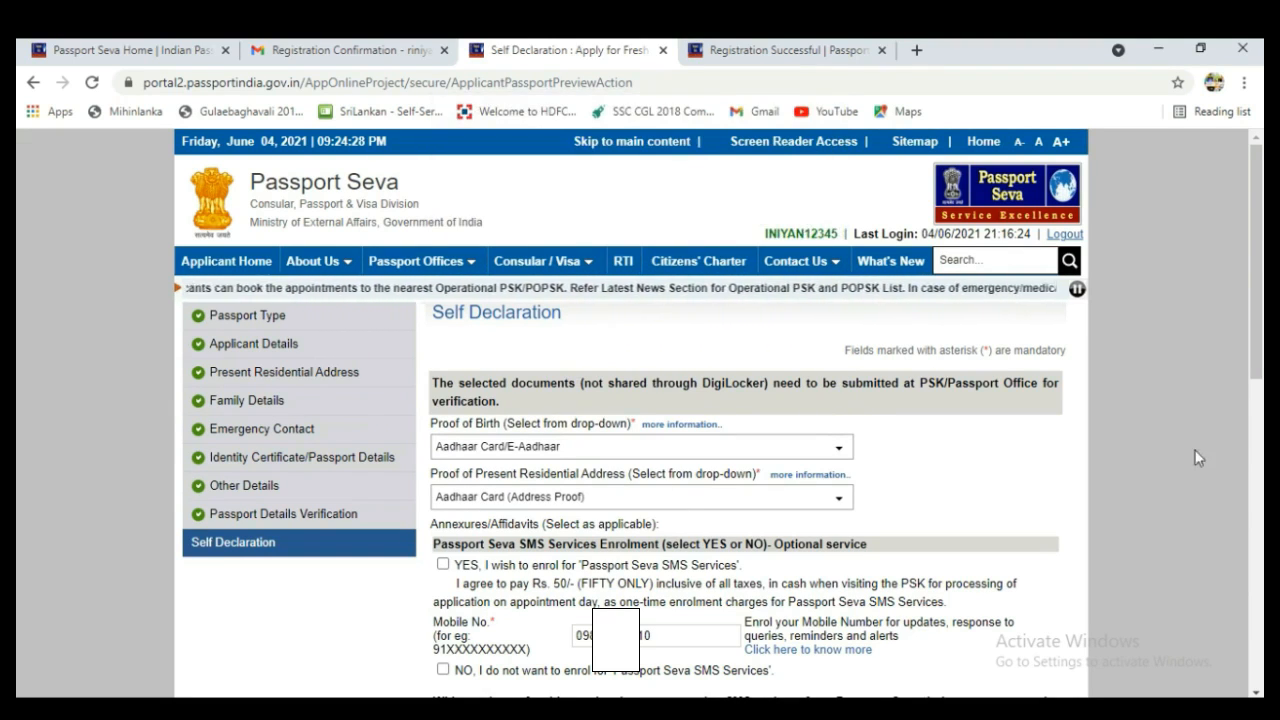
Opt in to Passport Seva SMS Services with the mobile number field filled.
scroll(962, 272, "down", 3)
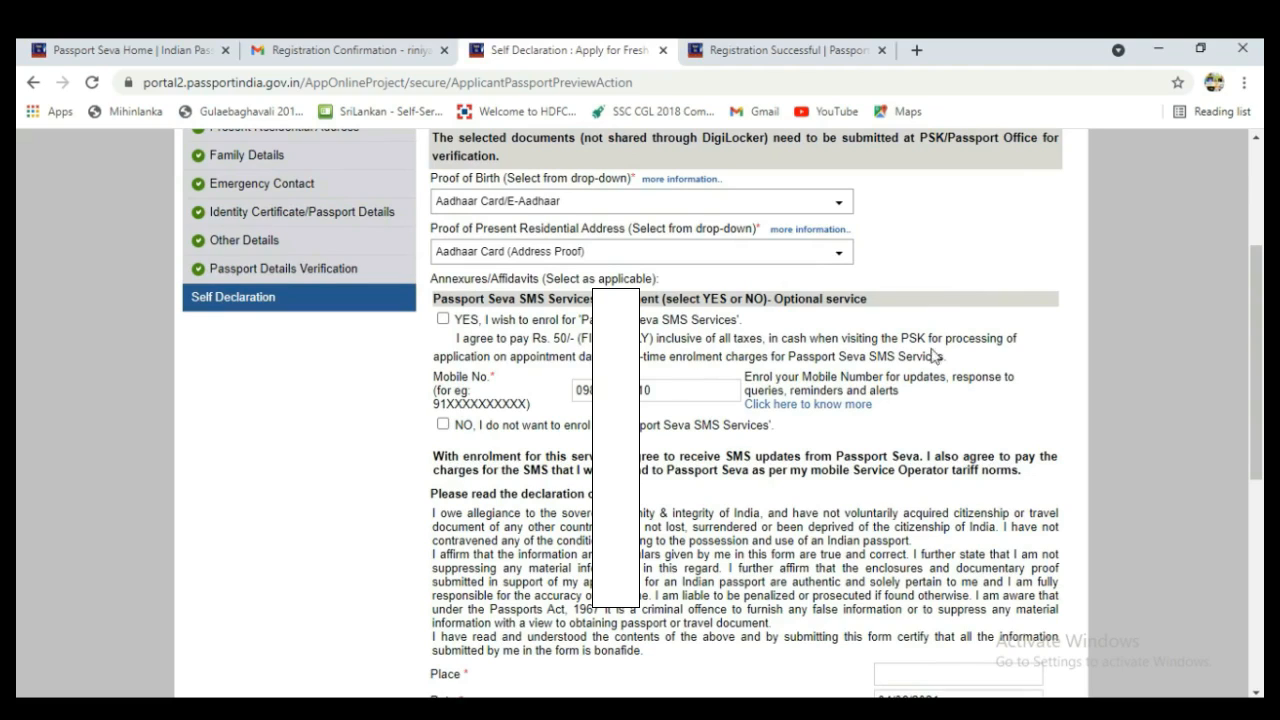
left_click(648, 398)
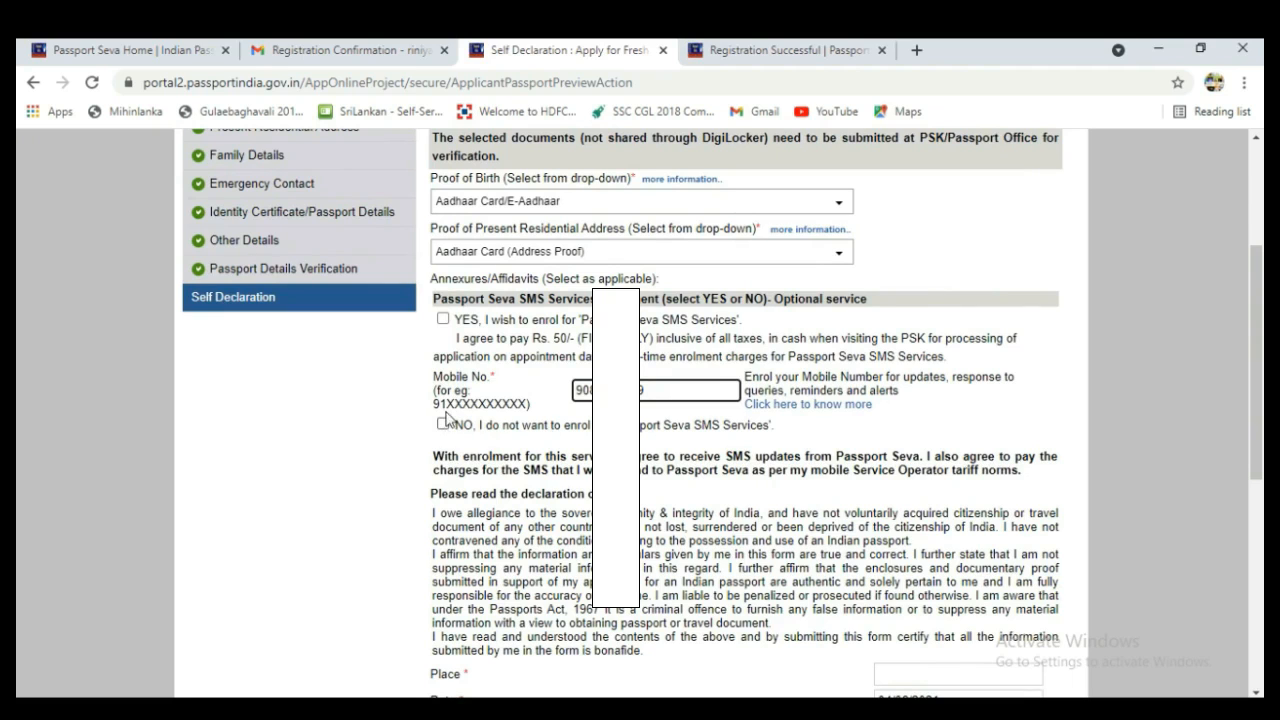
left_click(443, 319)
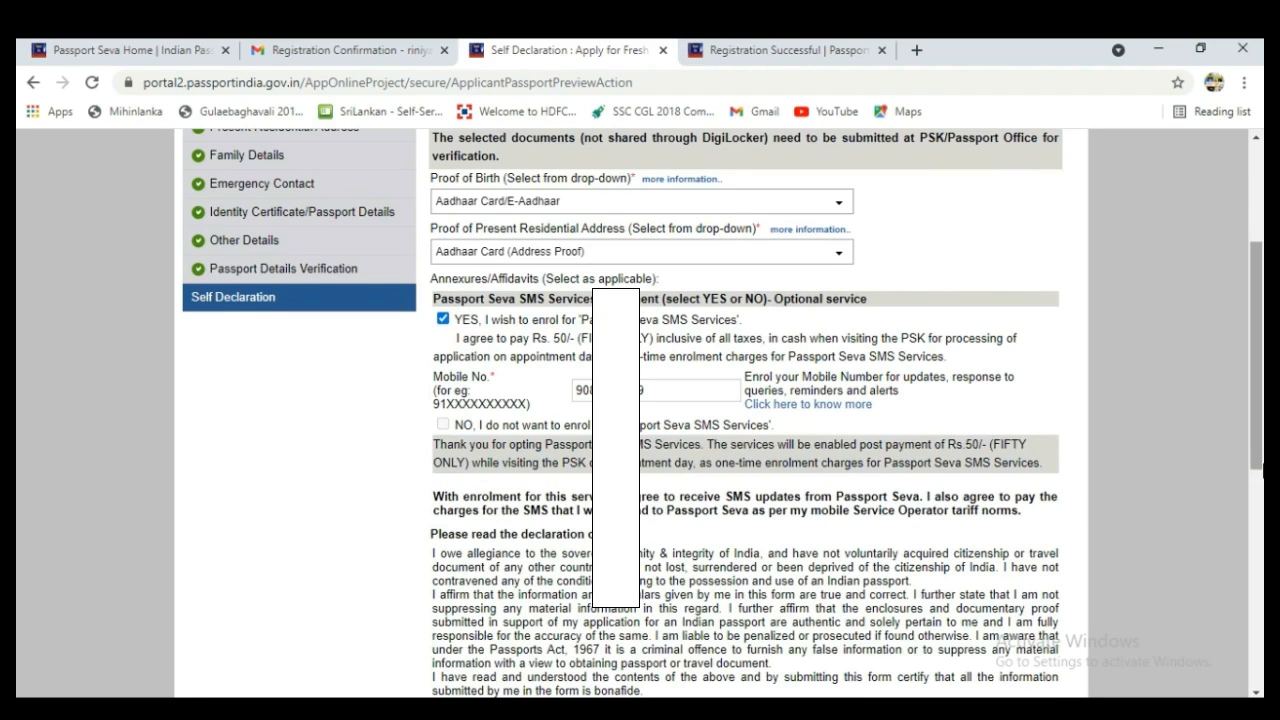
left_click_drag(1258, 458, 1258, 574)
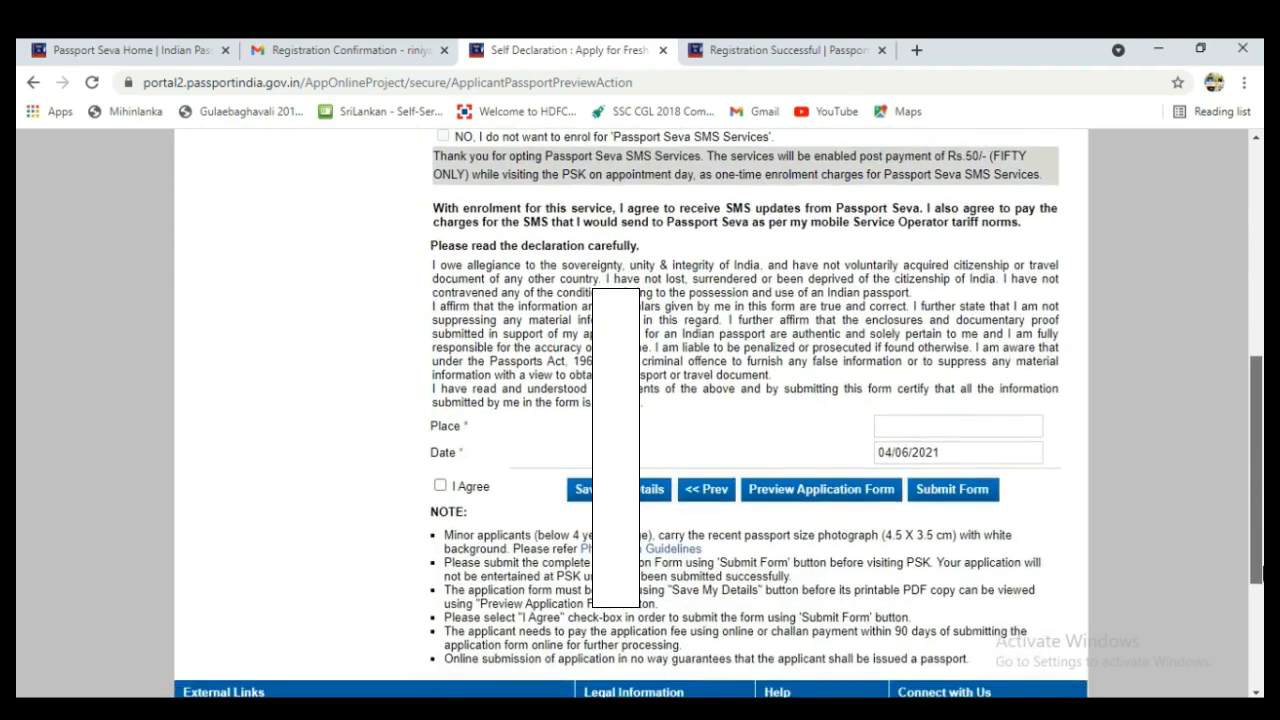
Set the declaration place to MADURAI, accept the declaration and submit the form.
left_click(942, 422)
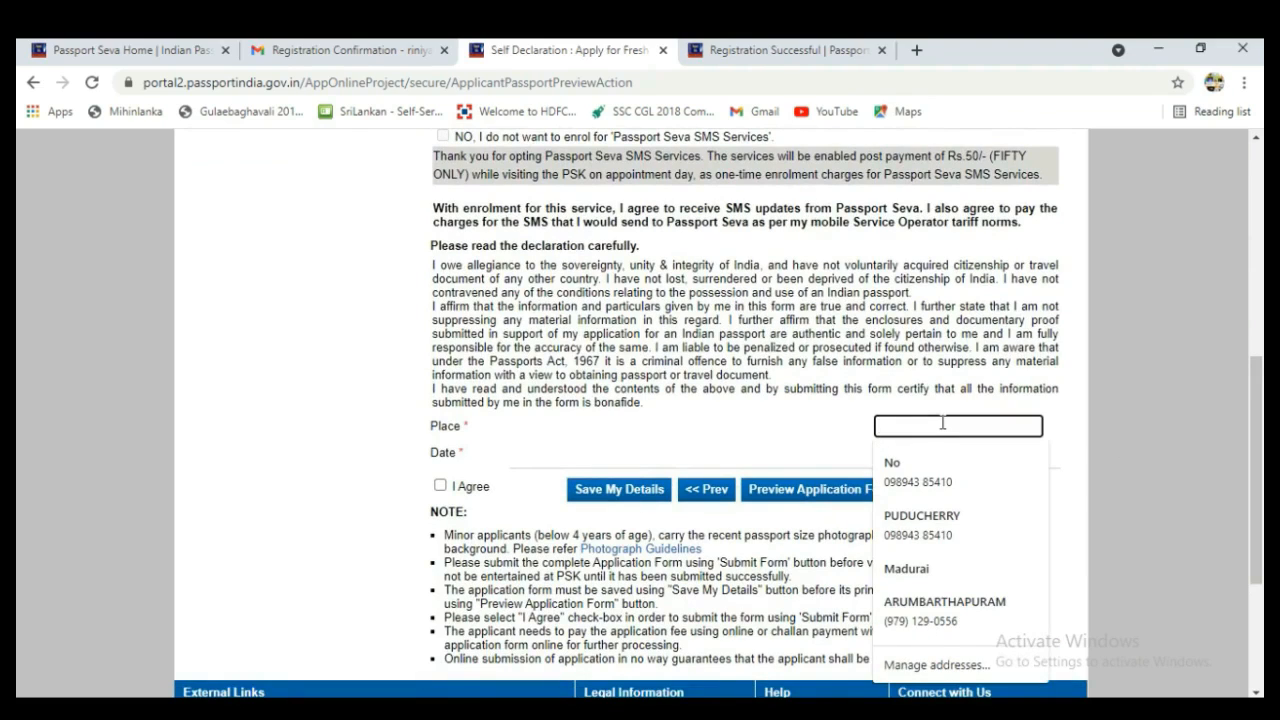
type("Madurai")
left_click(926, 463)
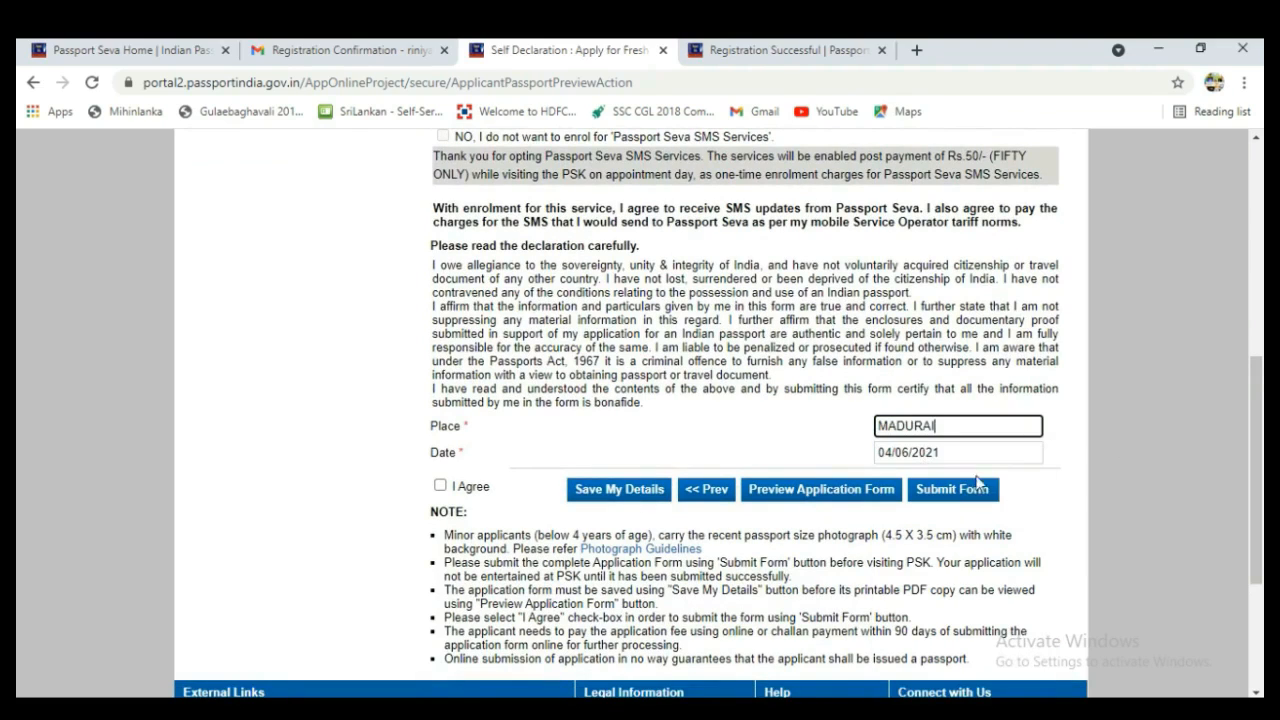
left_click(440, 486)
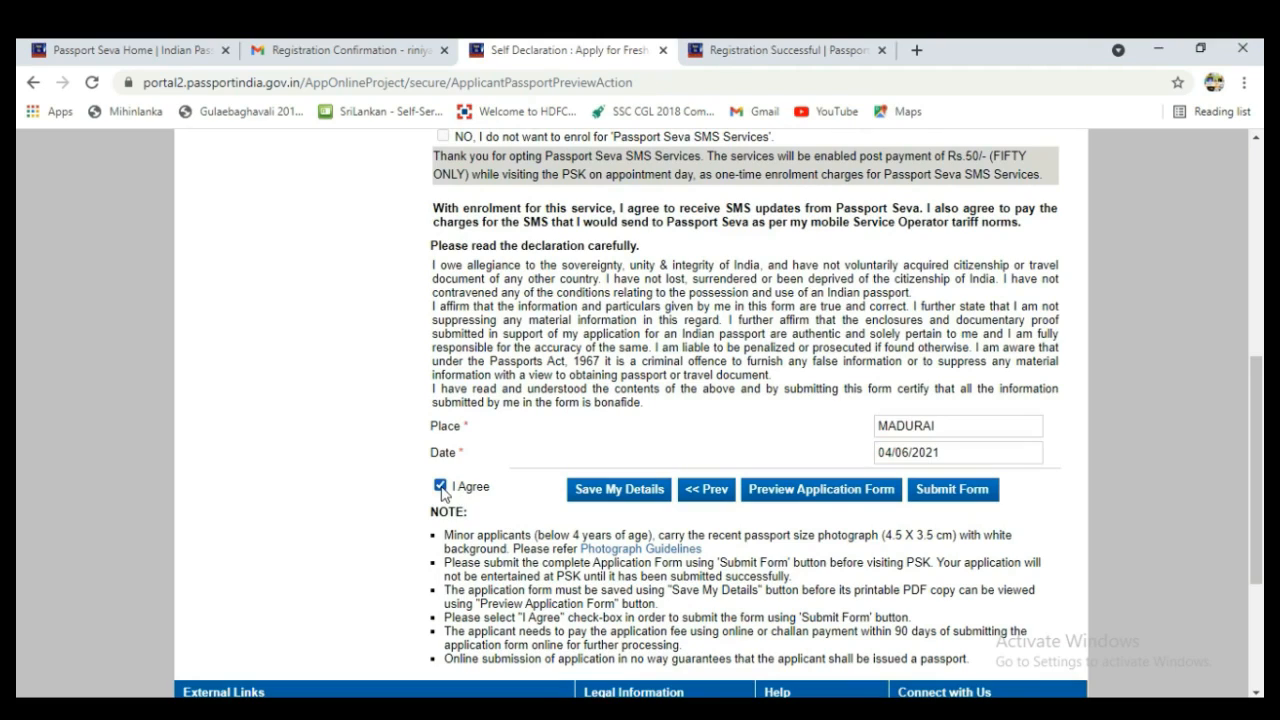
left_click(944, 494)
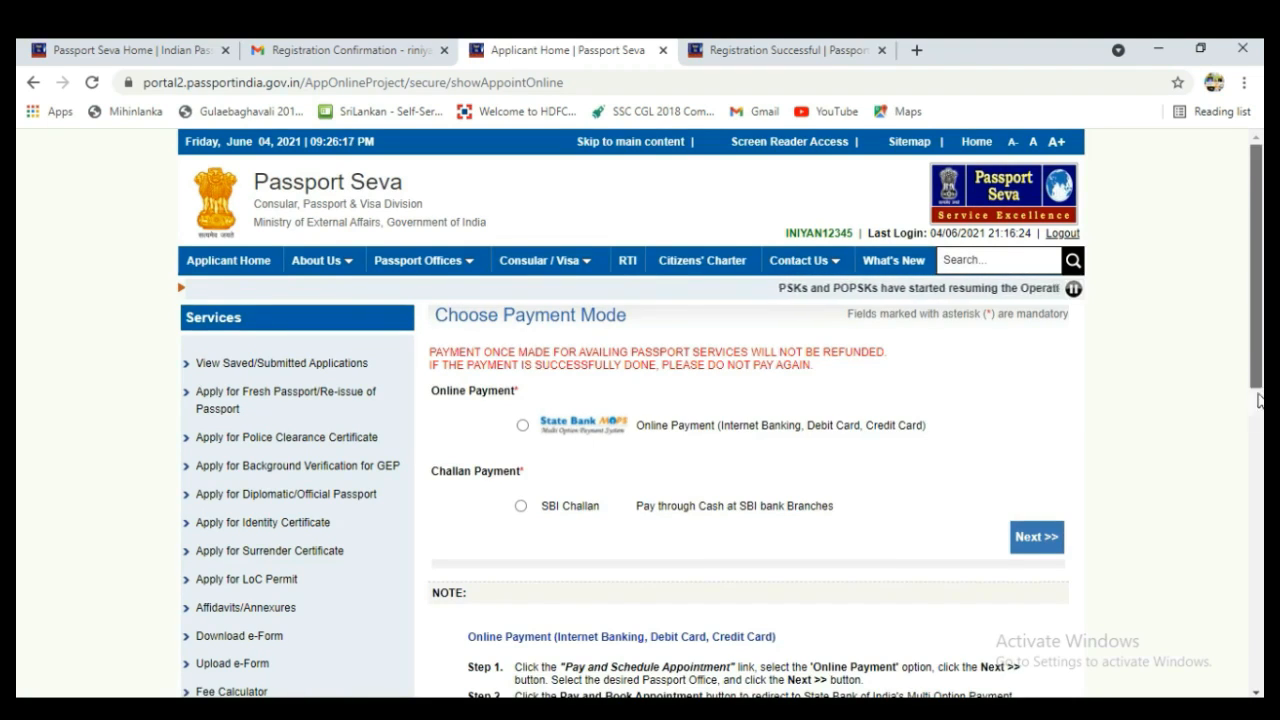
Select State Bank MOPS online payment and continue to Schedule Appointment.
scroll(778, 285, "down", 3)
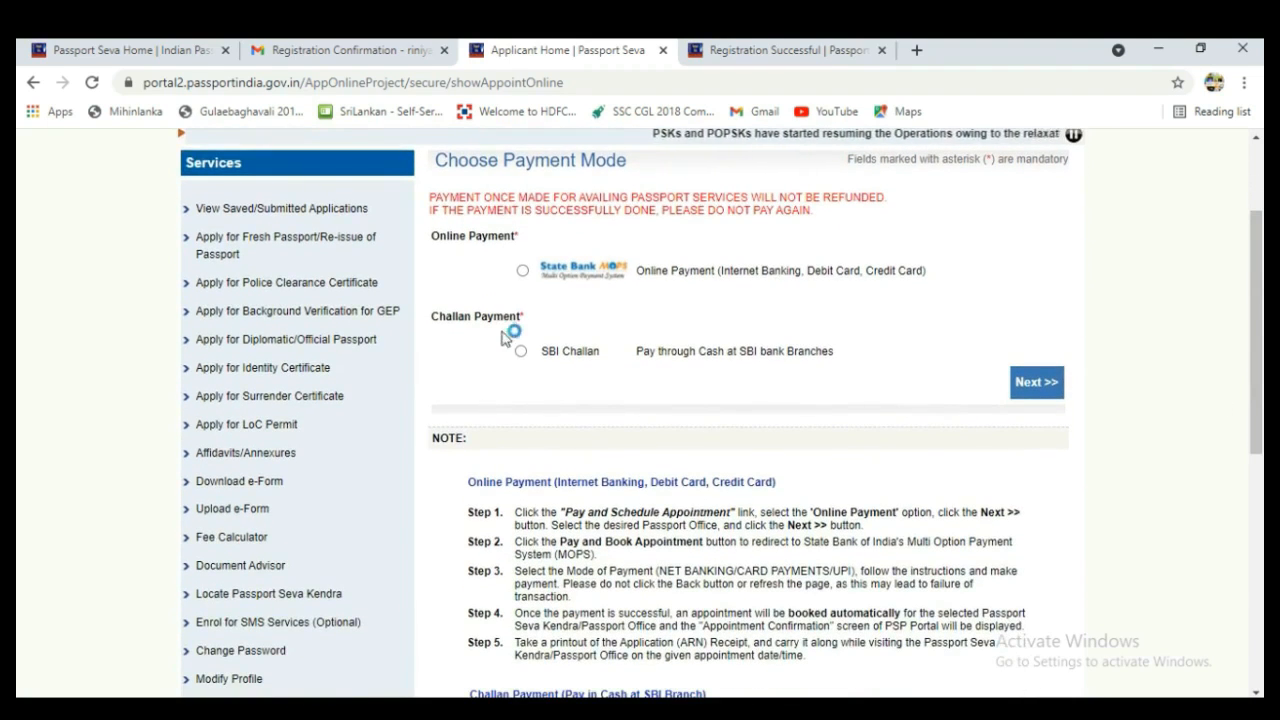
left_click(522, 270)
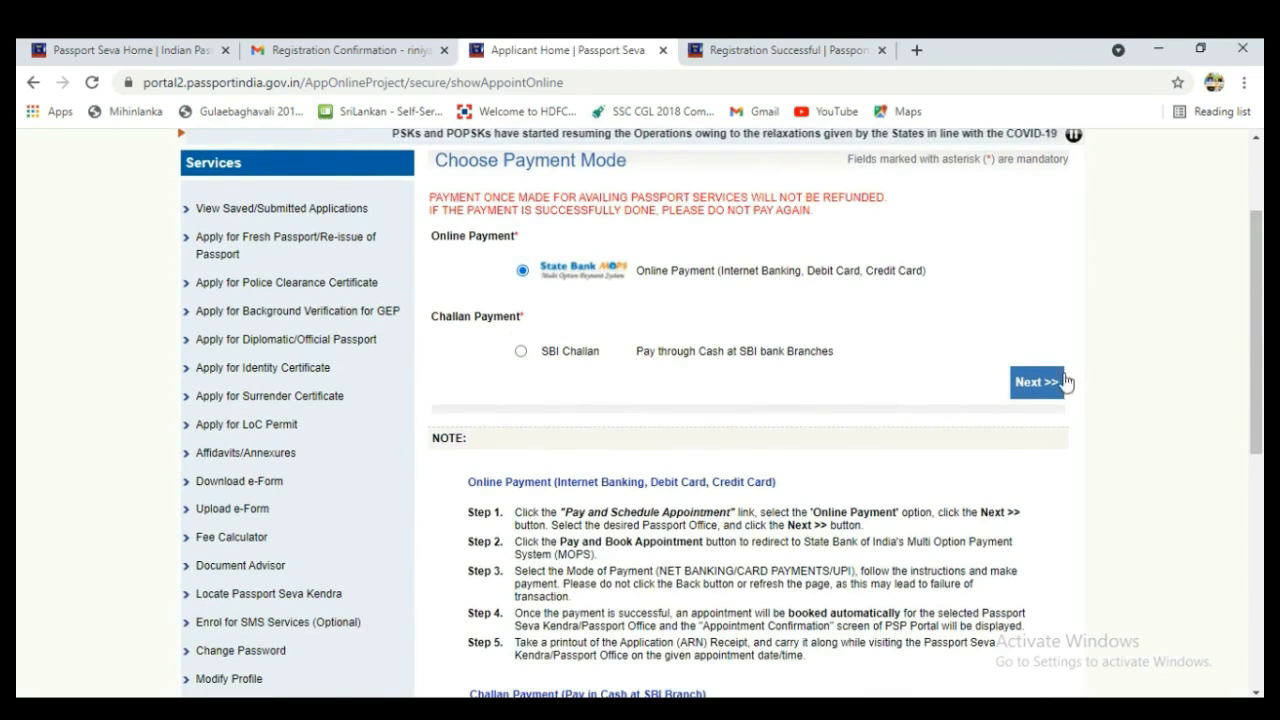
left_click(1043, 397)
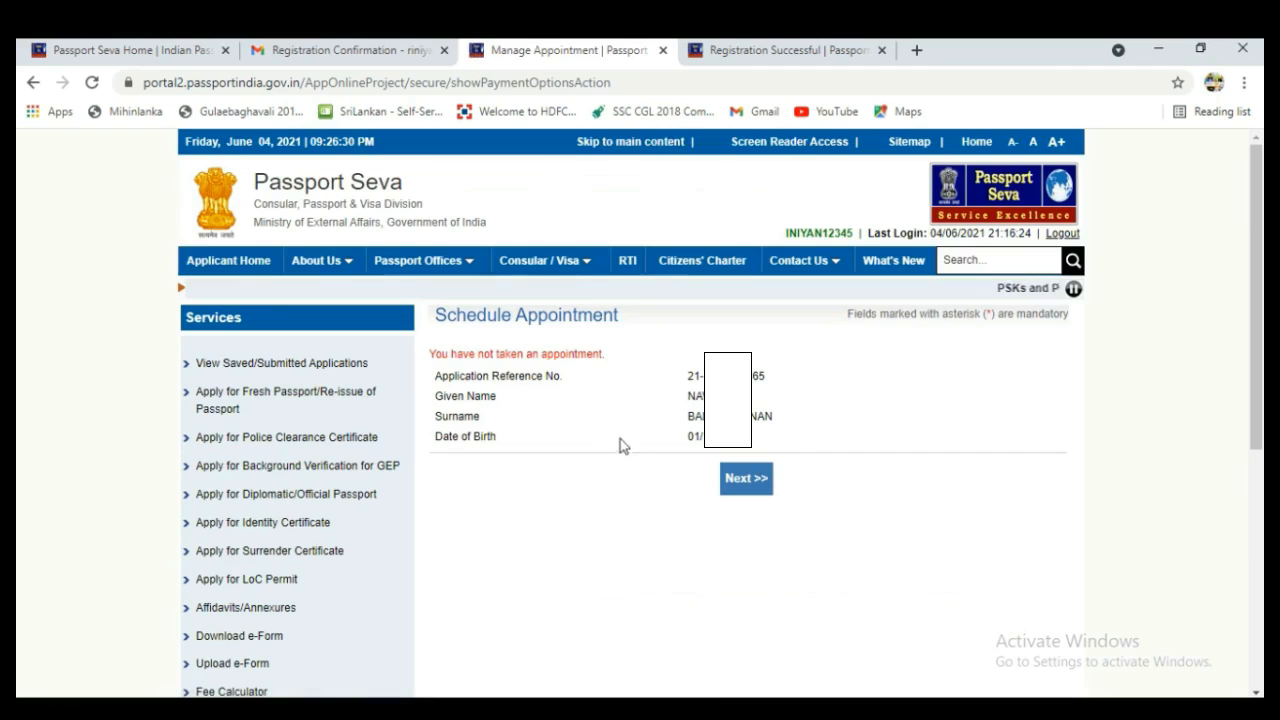
Choose PSK Madurai as the appointment location and proceed to Pay And Book Appointment.
left_click(748, 480)
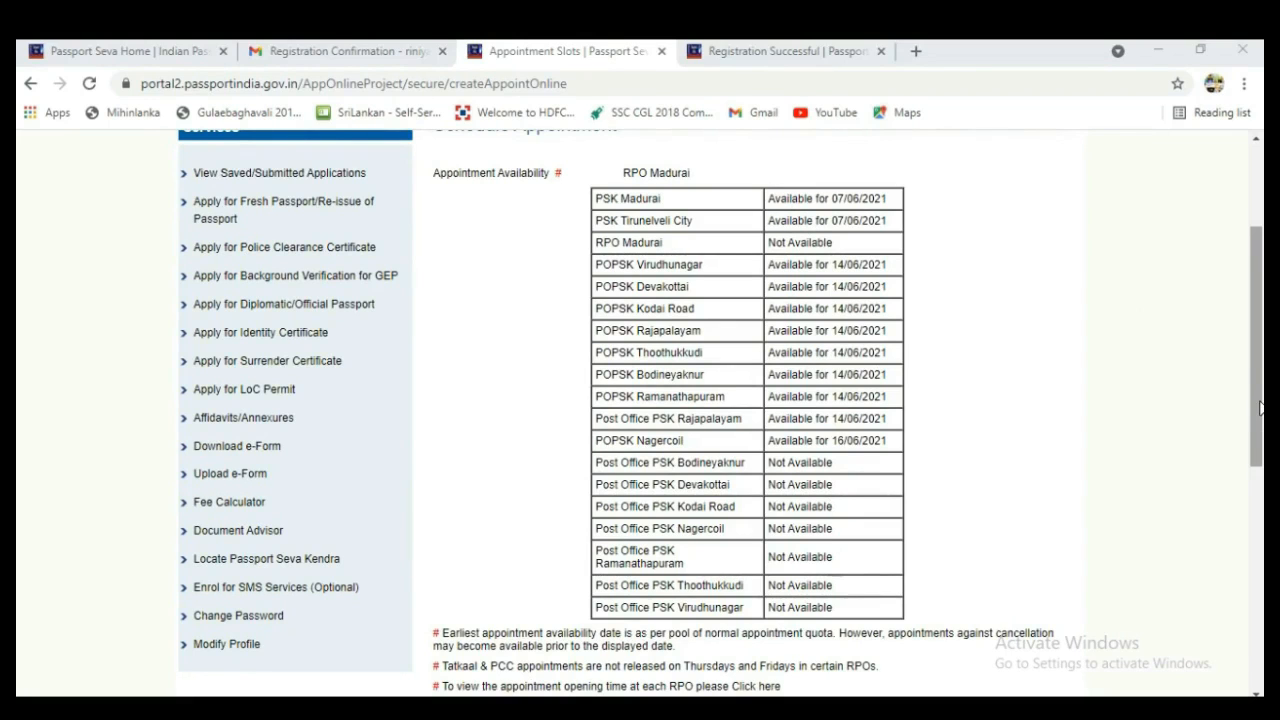
scroll(1260, 408, "down", 3)
left_click(775, 578)
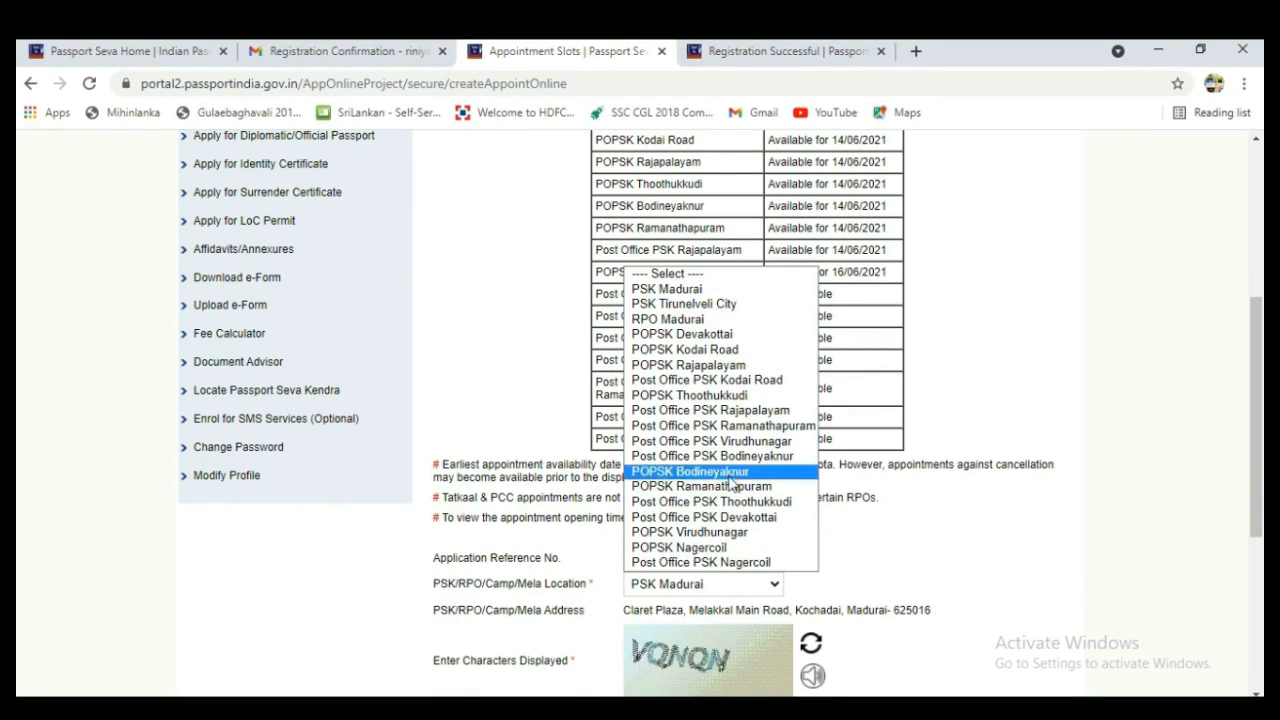
left_click(703, 289)
scroll(1197, 499, "down", 3)
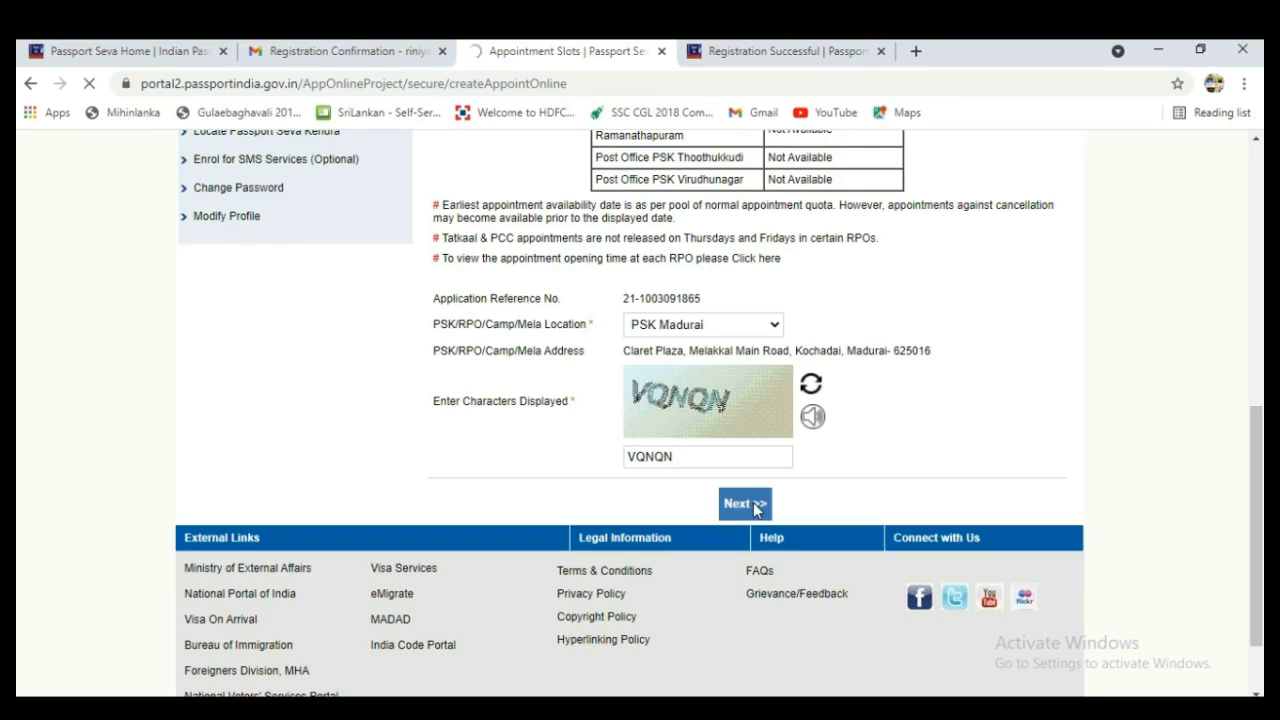
left_click(753, 502)
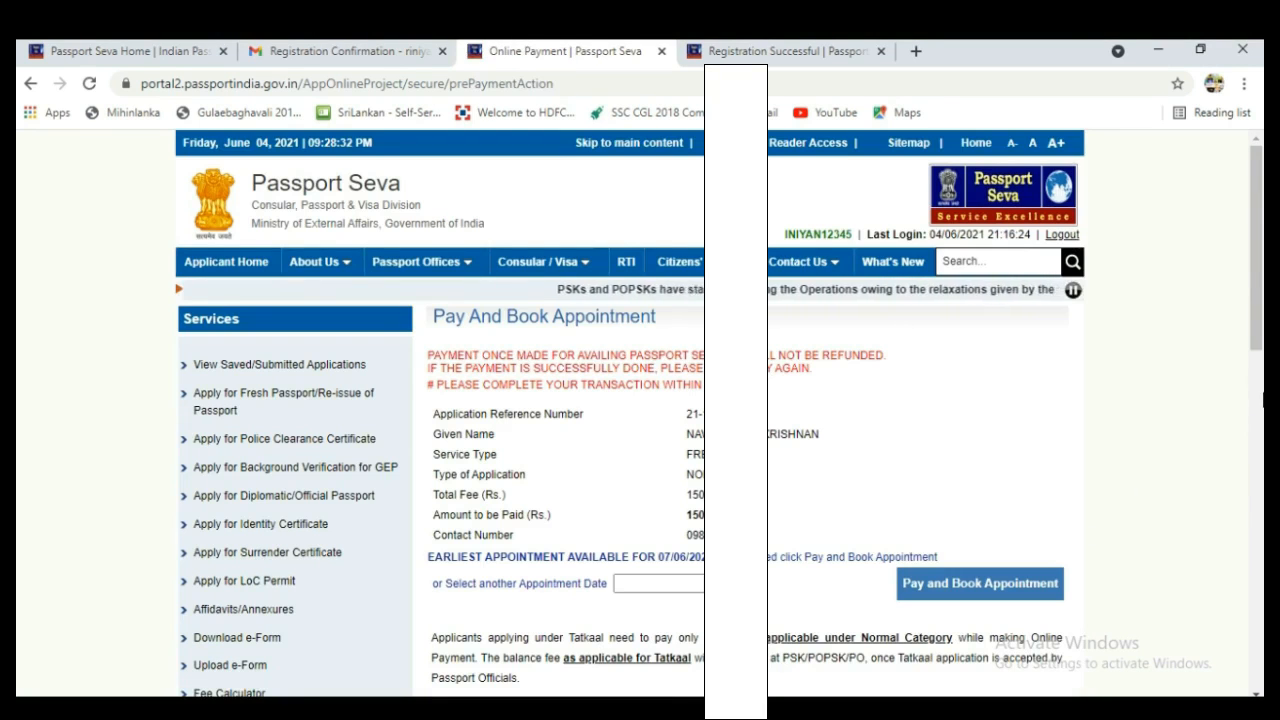
Pick 11/06/2021 from the 'Select another Appointment Date' calendar.
left_click_drag(1258, 337, 1258, 402)
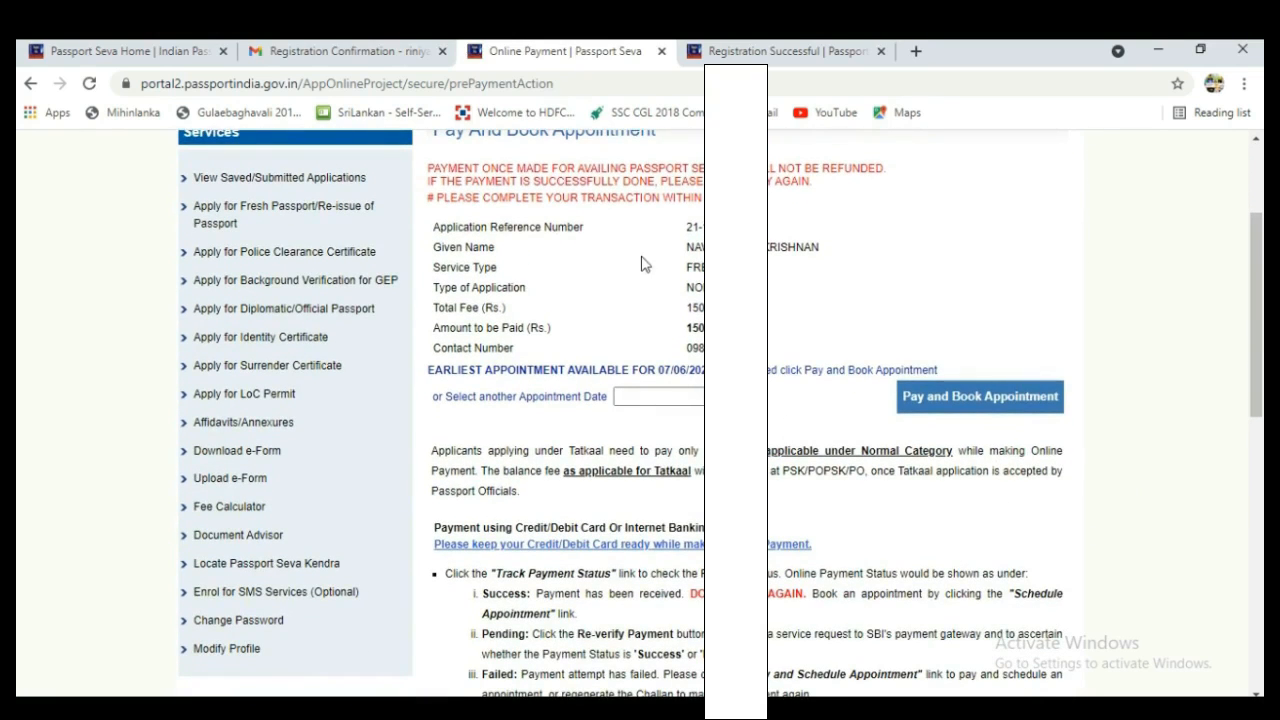
left_click_drag(600, 232, 588, 198)
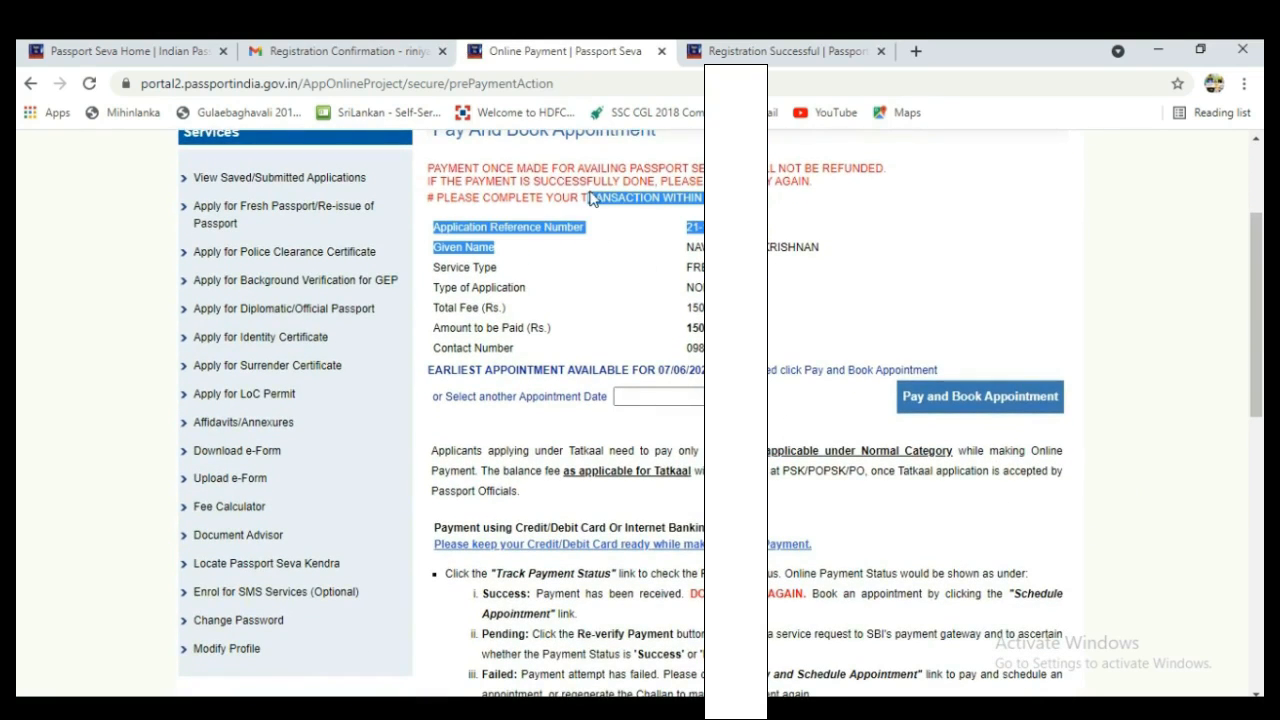
left_click(801, 221)
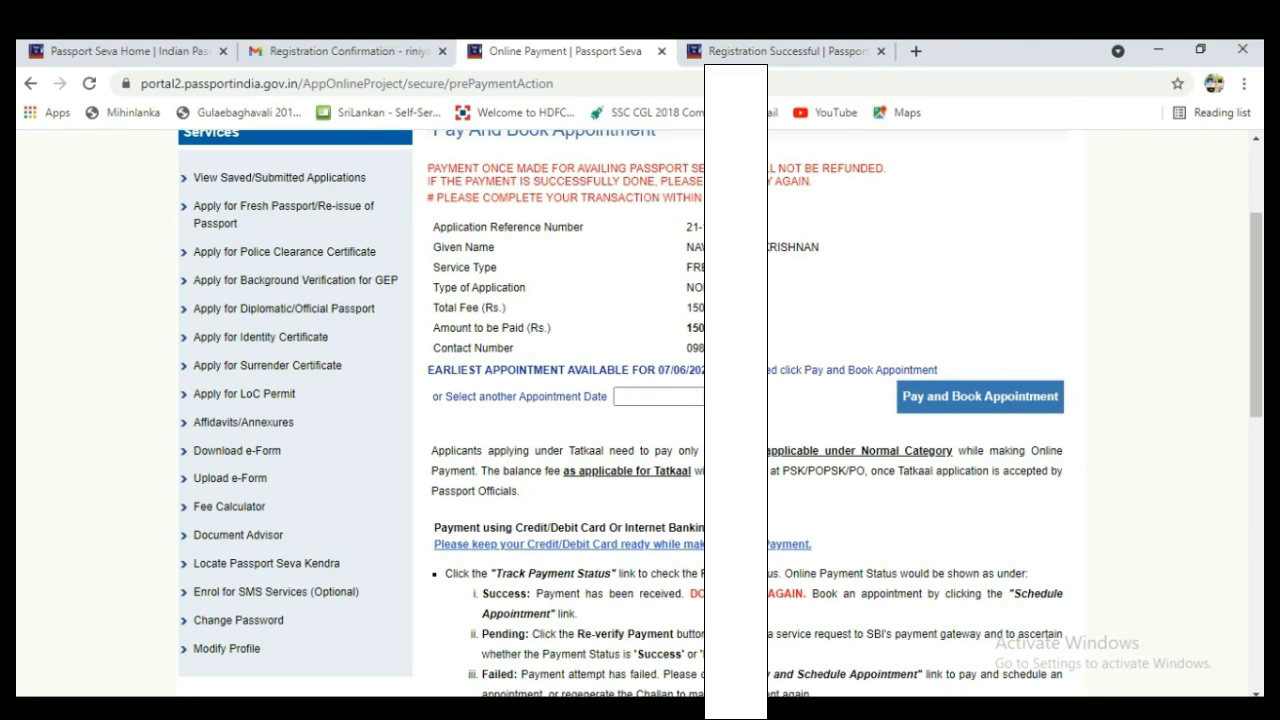
scroll(660, 450, "up", 1)
left_click(660, 524)
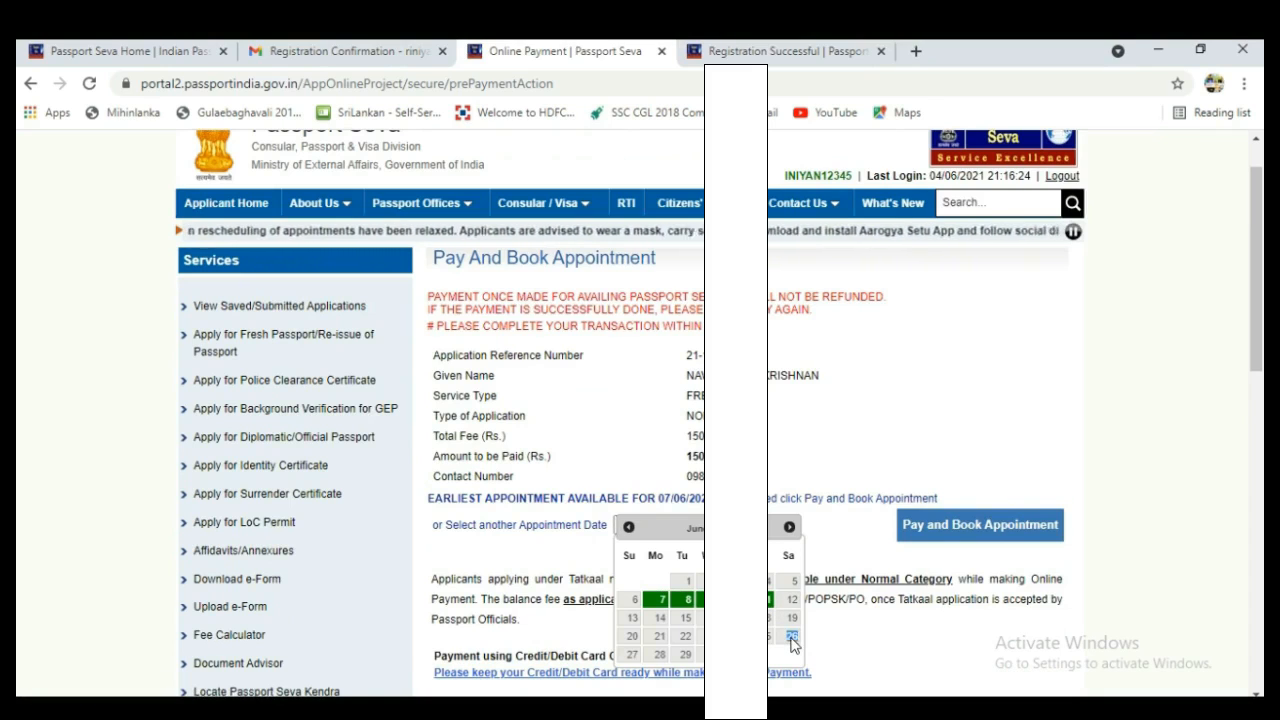
left_click(767, 602)
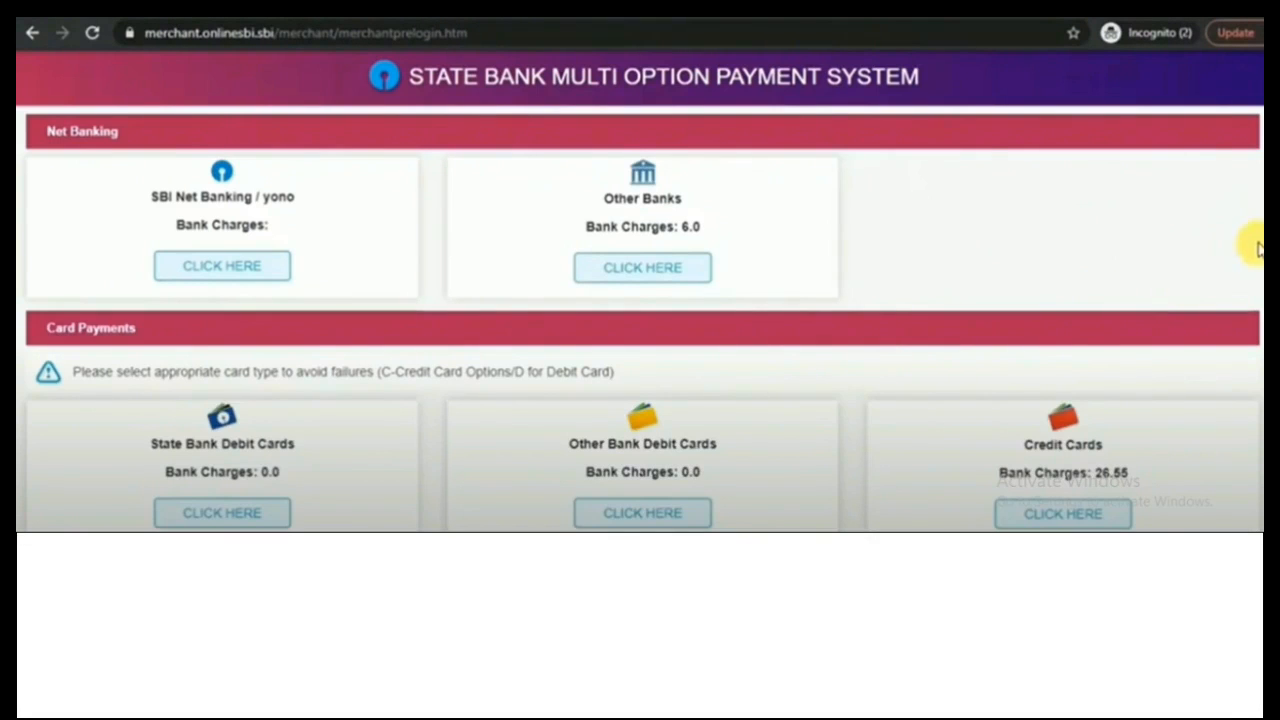
Choose Other Banks net banking and open the full bank list for the ₹1506.00 fee.
scroll(1258, 248, "down", 1)
left_click(662, 214)
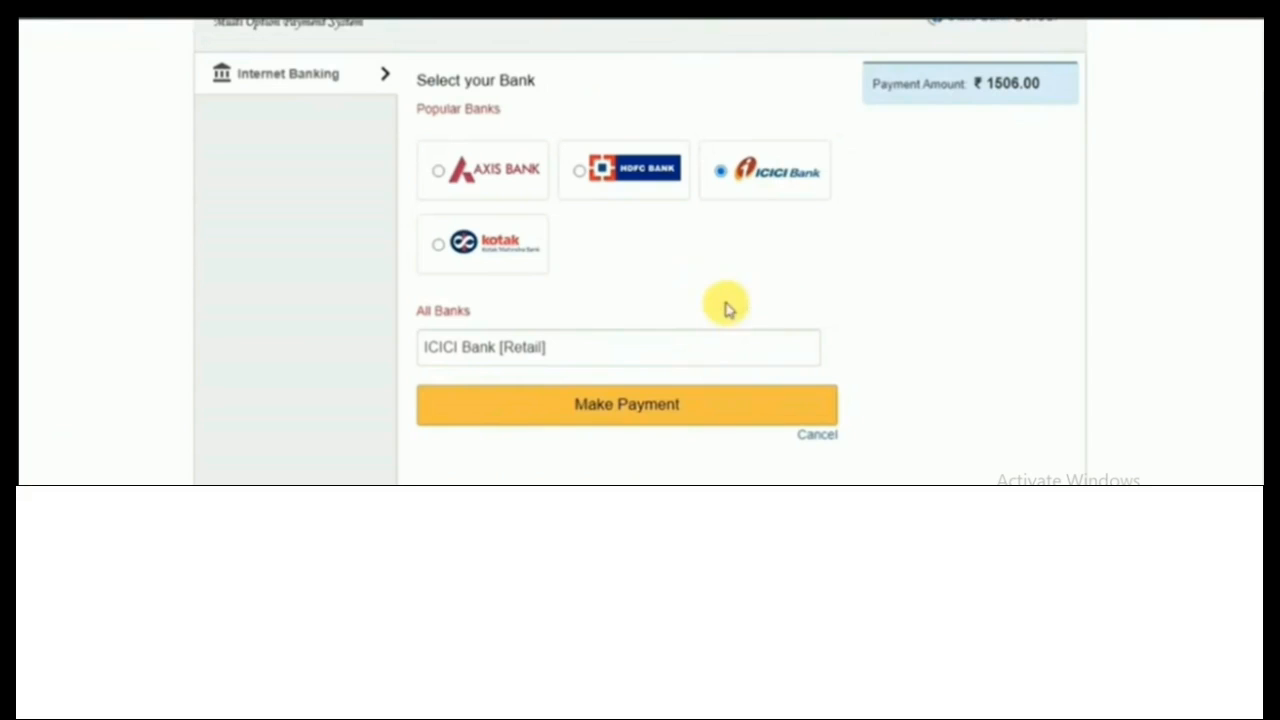
left_click(706, 349)
scroll(726, 277, "down", 1)
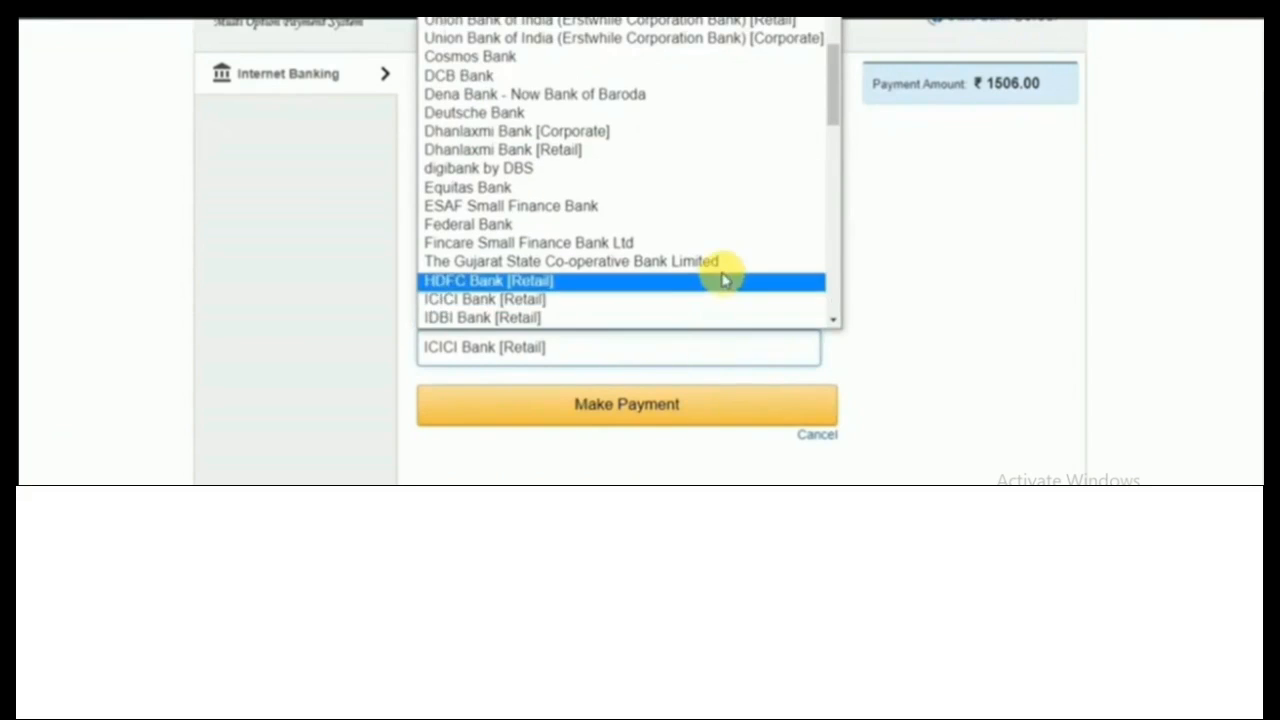